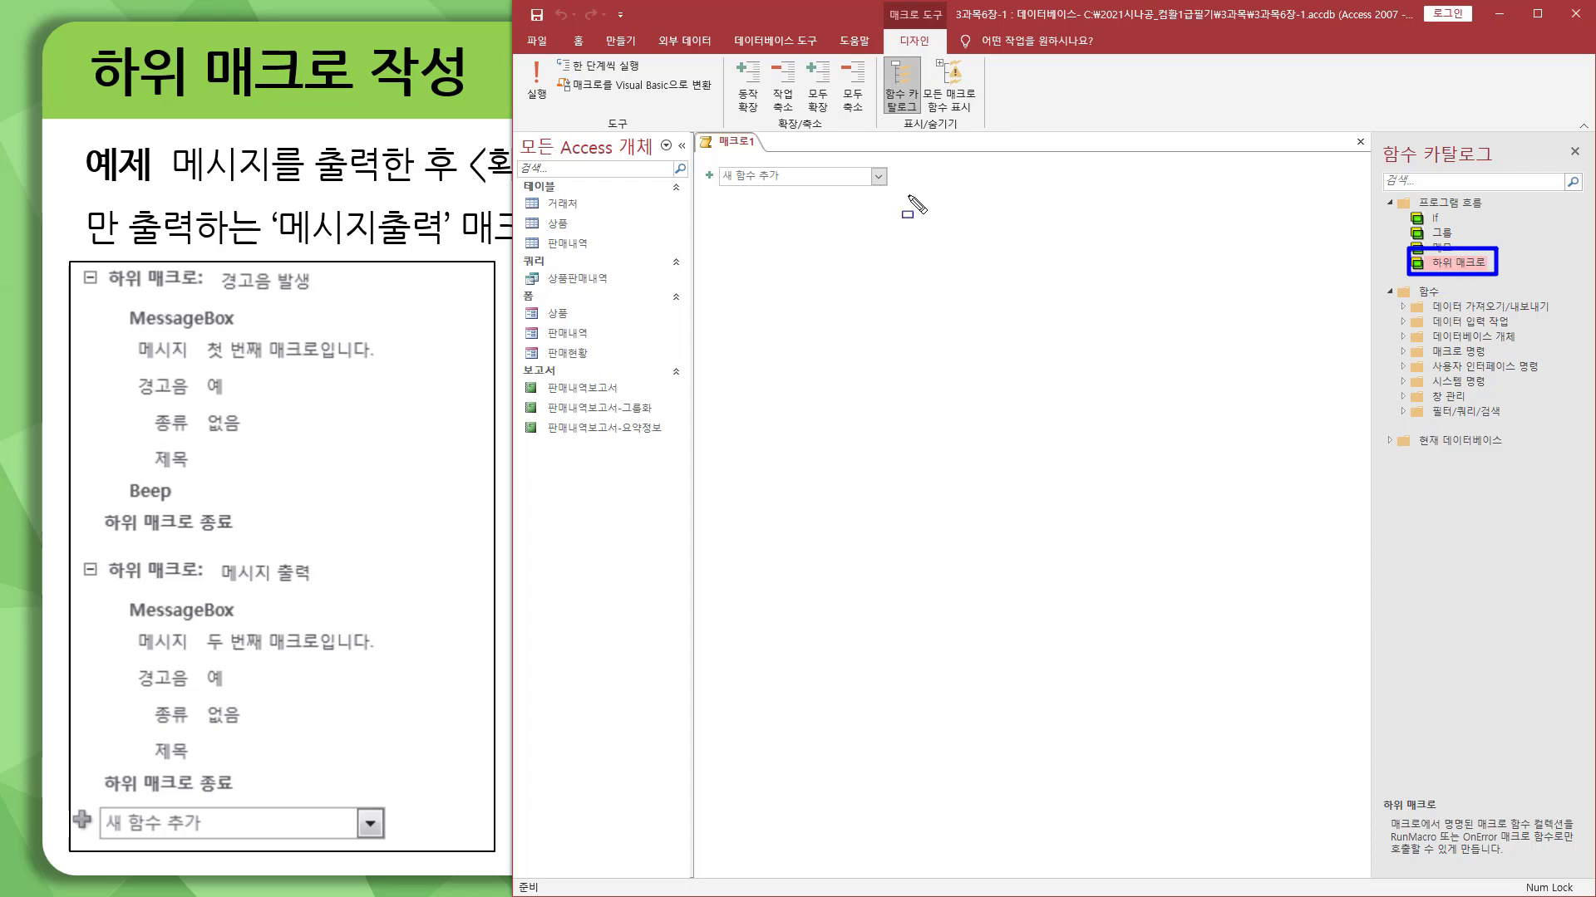
Step: Close the function catalog and add a submacro (하위 매크로) named 경고음 발생 to the macro
key("Escape")
left_click(1575, 155)
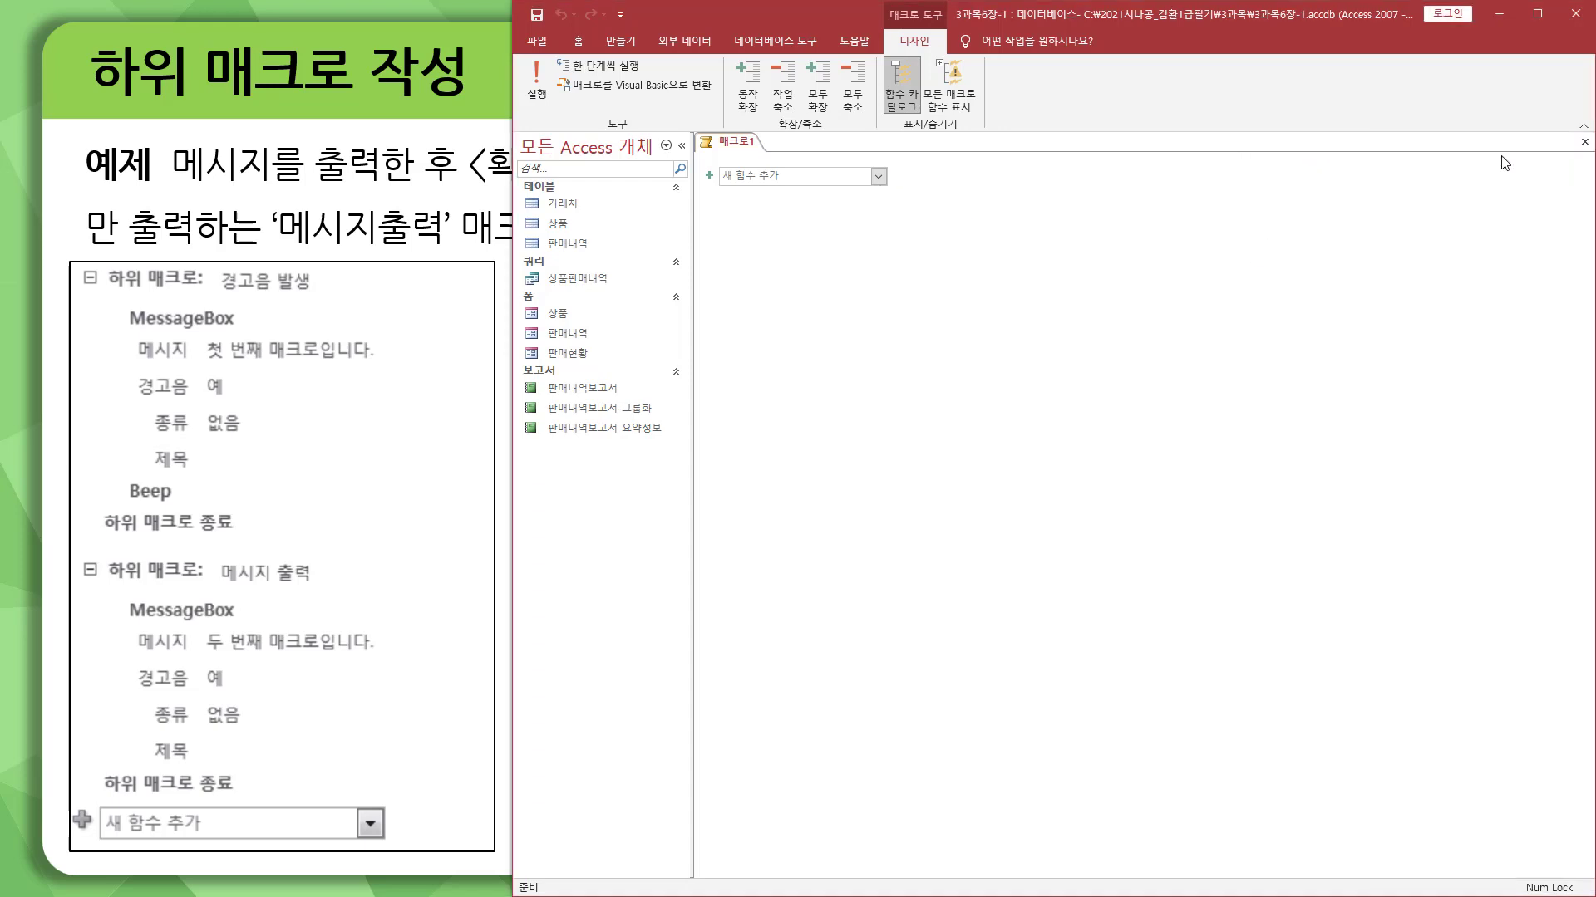
left_click(877, 176)
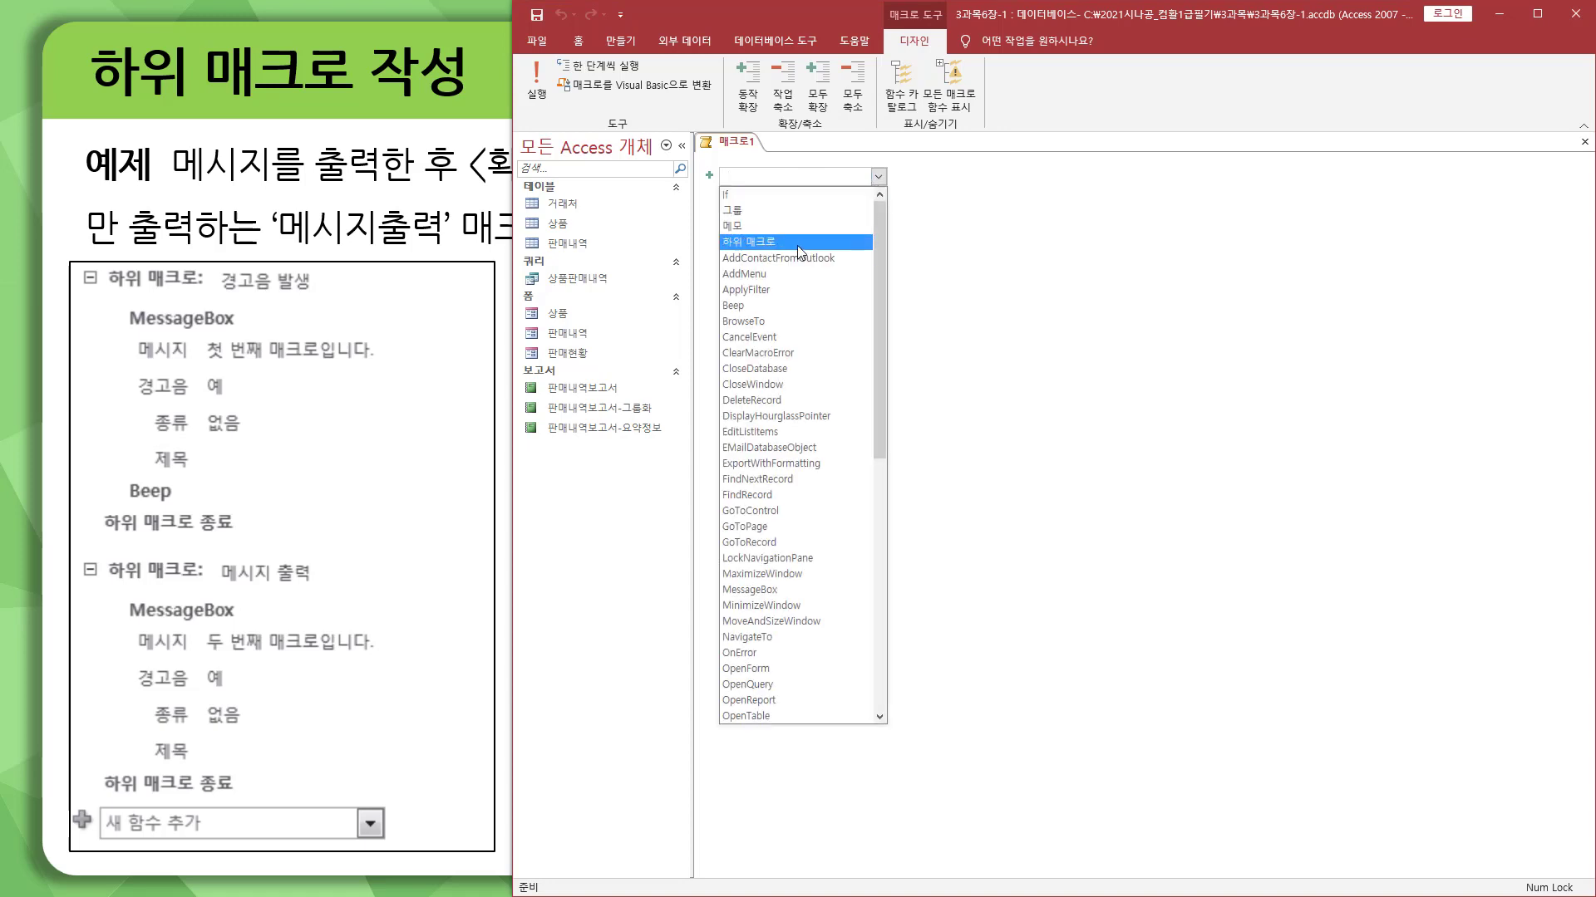
left_click(796, 246)
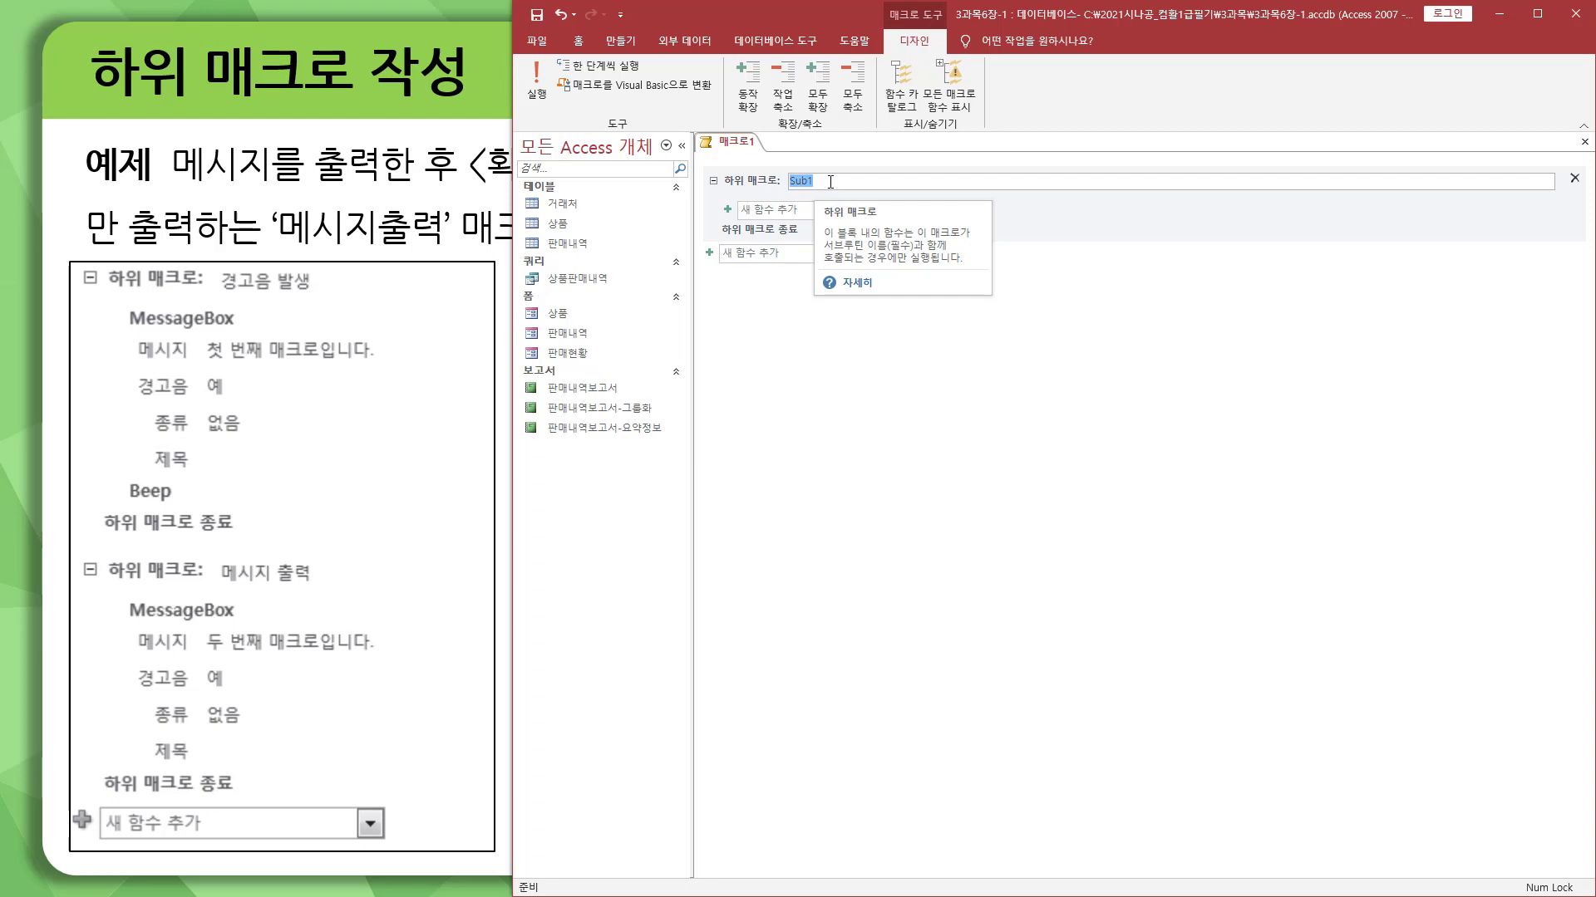
key("BackSpace")
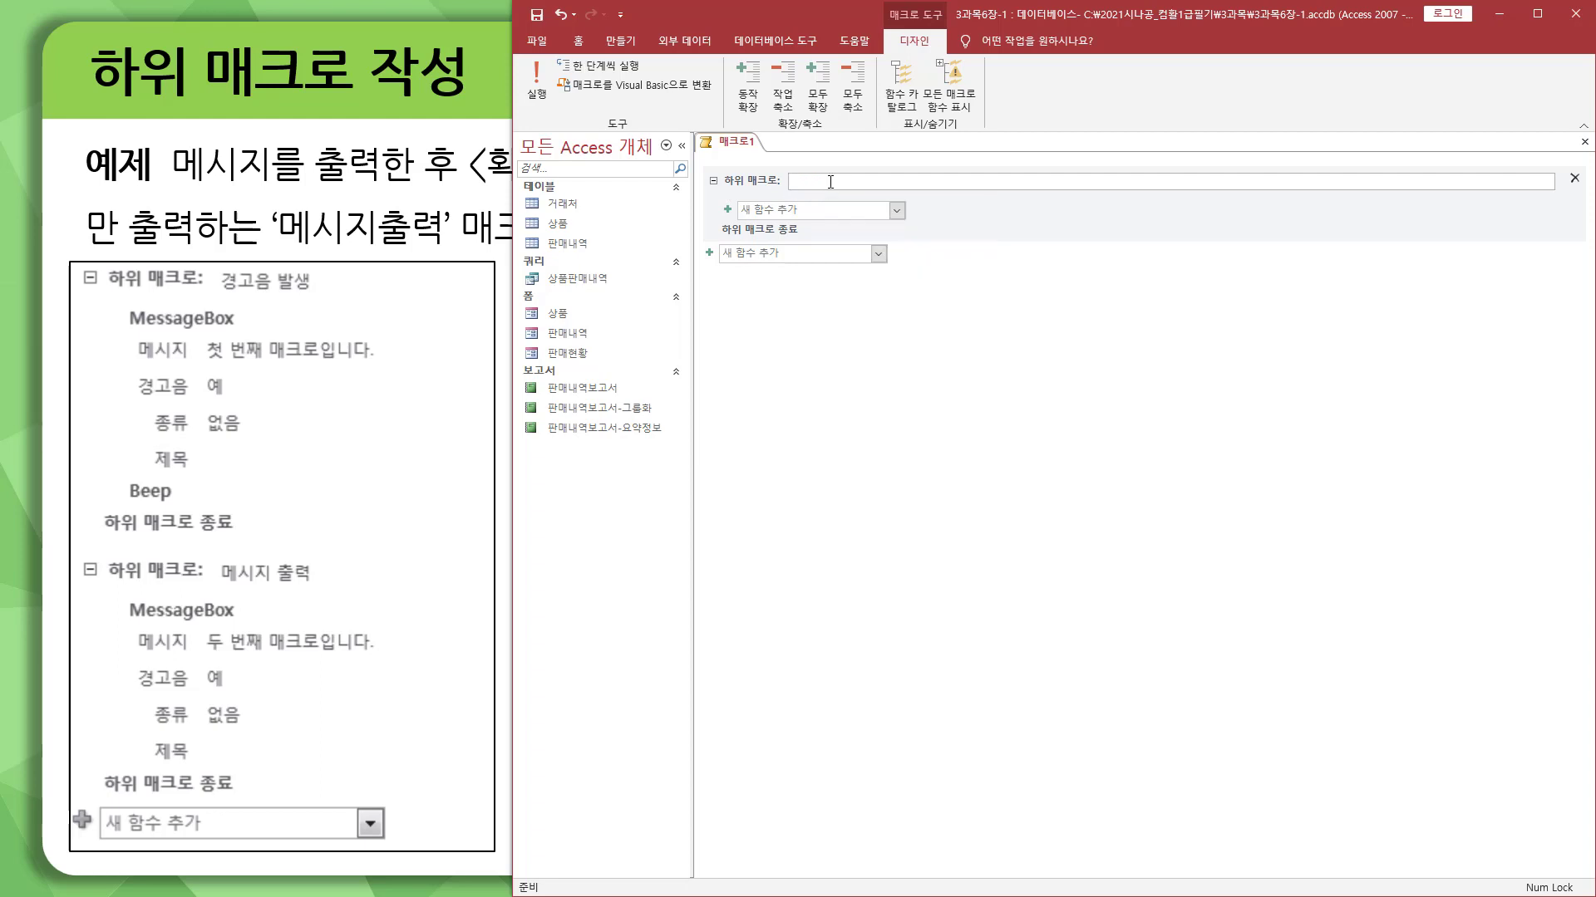
type("경고음 발생")
left_click_drag(217, 291, 315, 291)
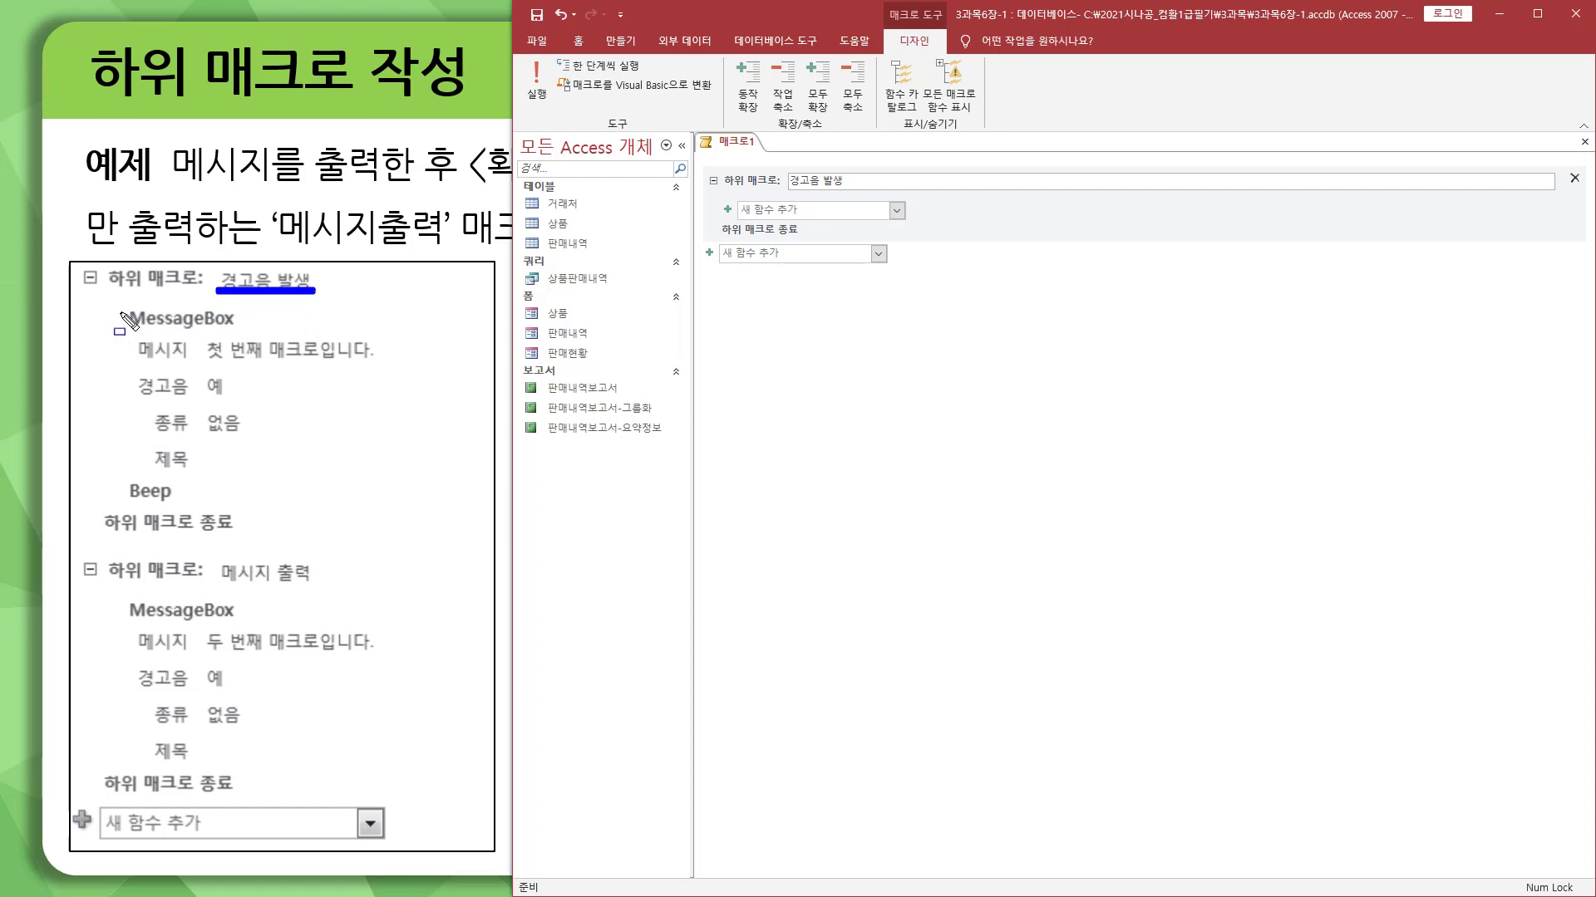
left_click_drag(117, 305, 246, 336)
left_click_drag(116, 474, 182, 508)
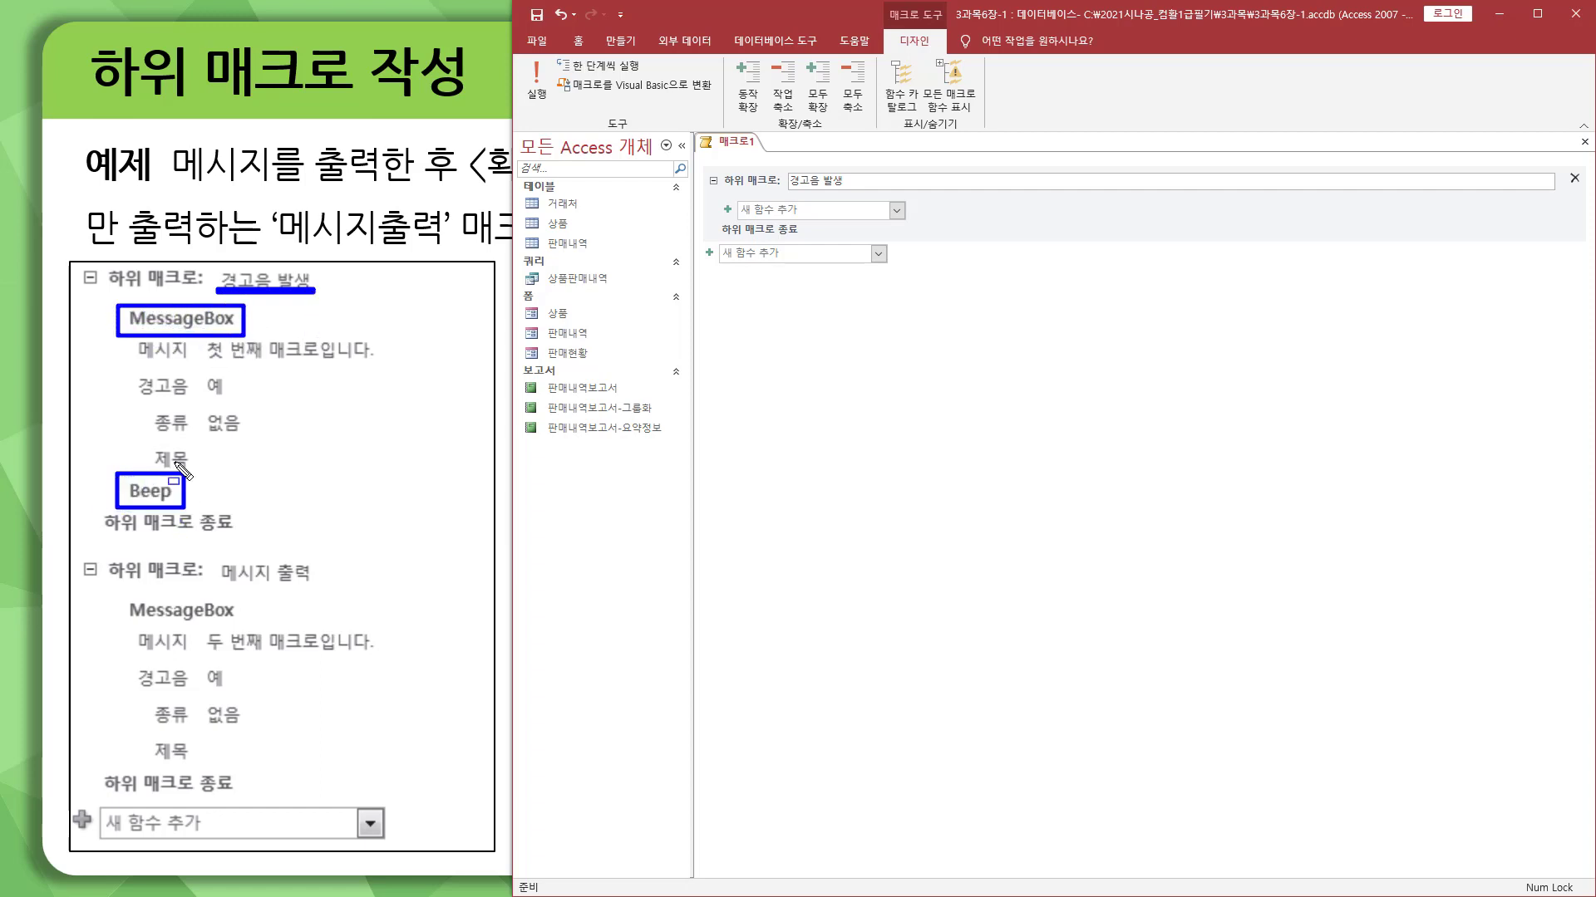
key("Escape")
Step: Add a MessageBox function inside the 경고음 발생 submacro with the message 첫 번째 매크로입니다
left_click(893, 212)
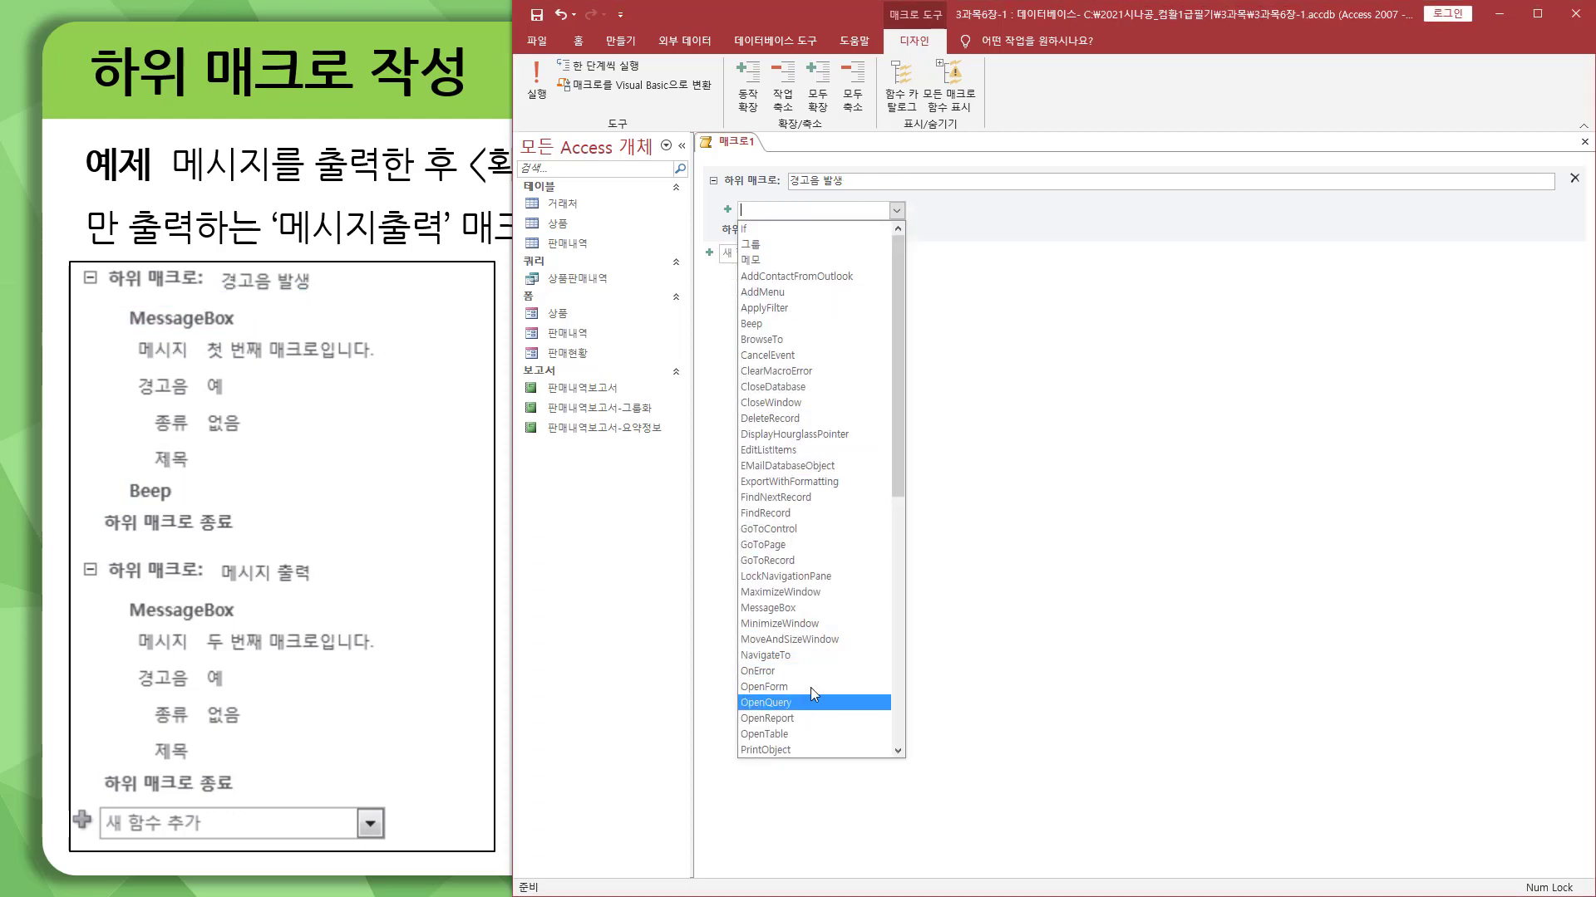
left_click(811, 607)
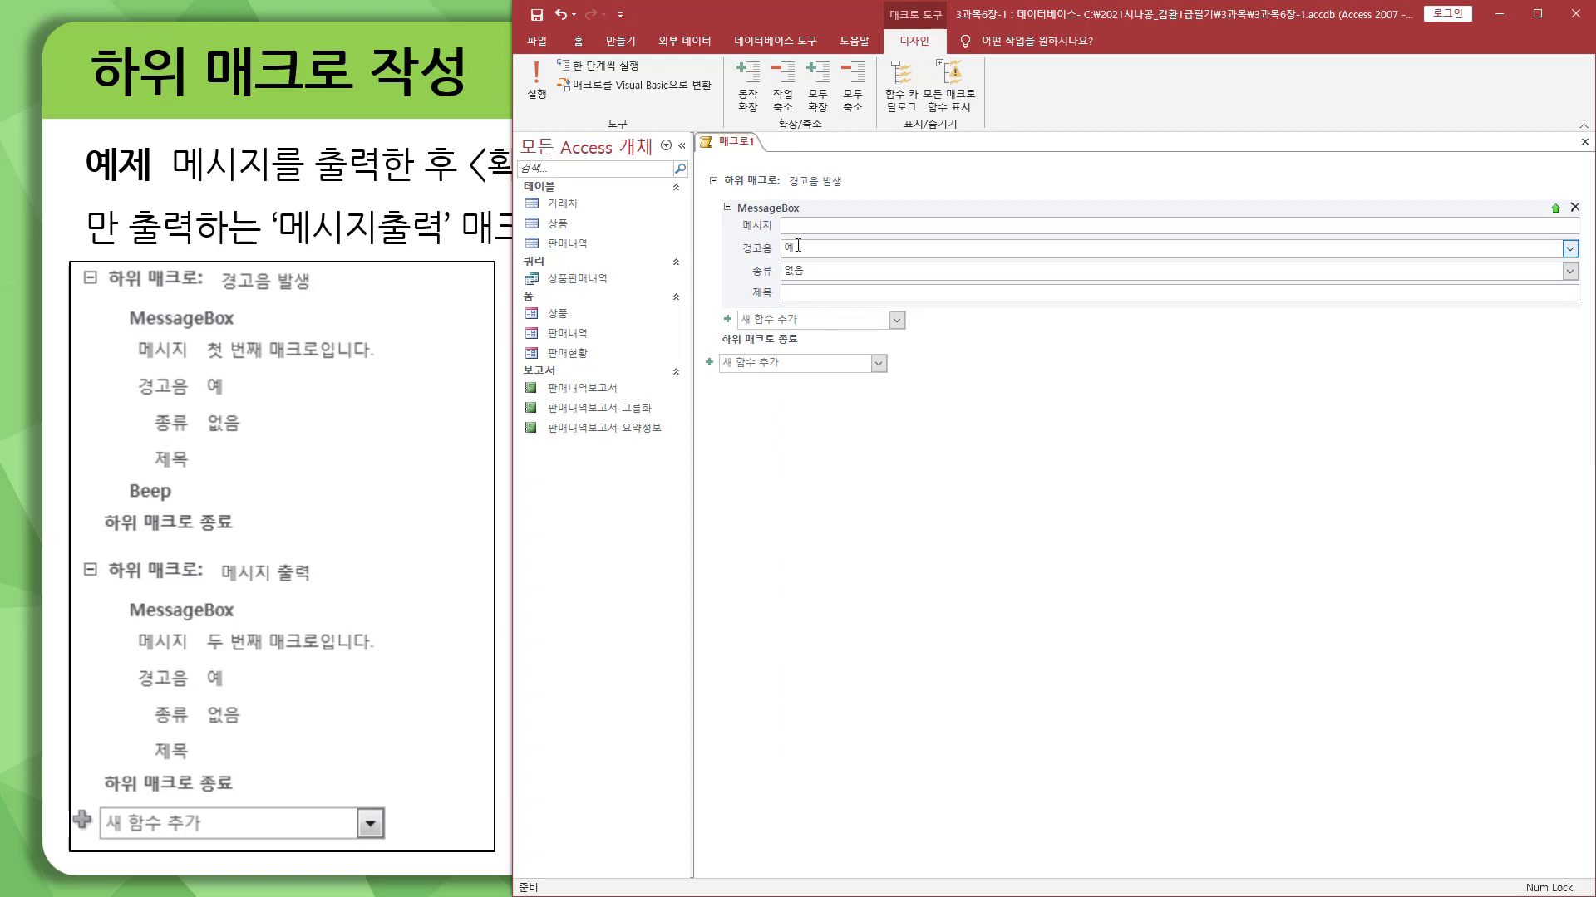
left_click(810, 225)
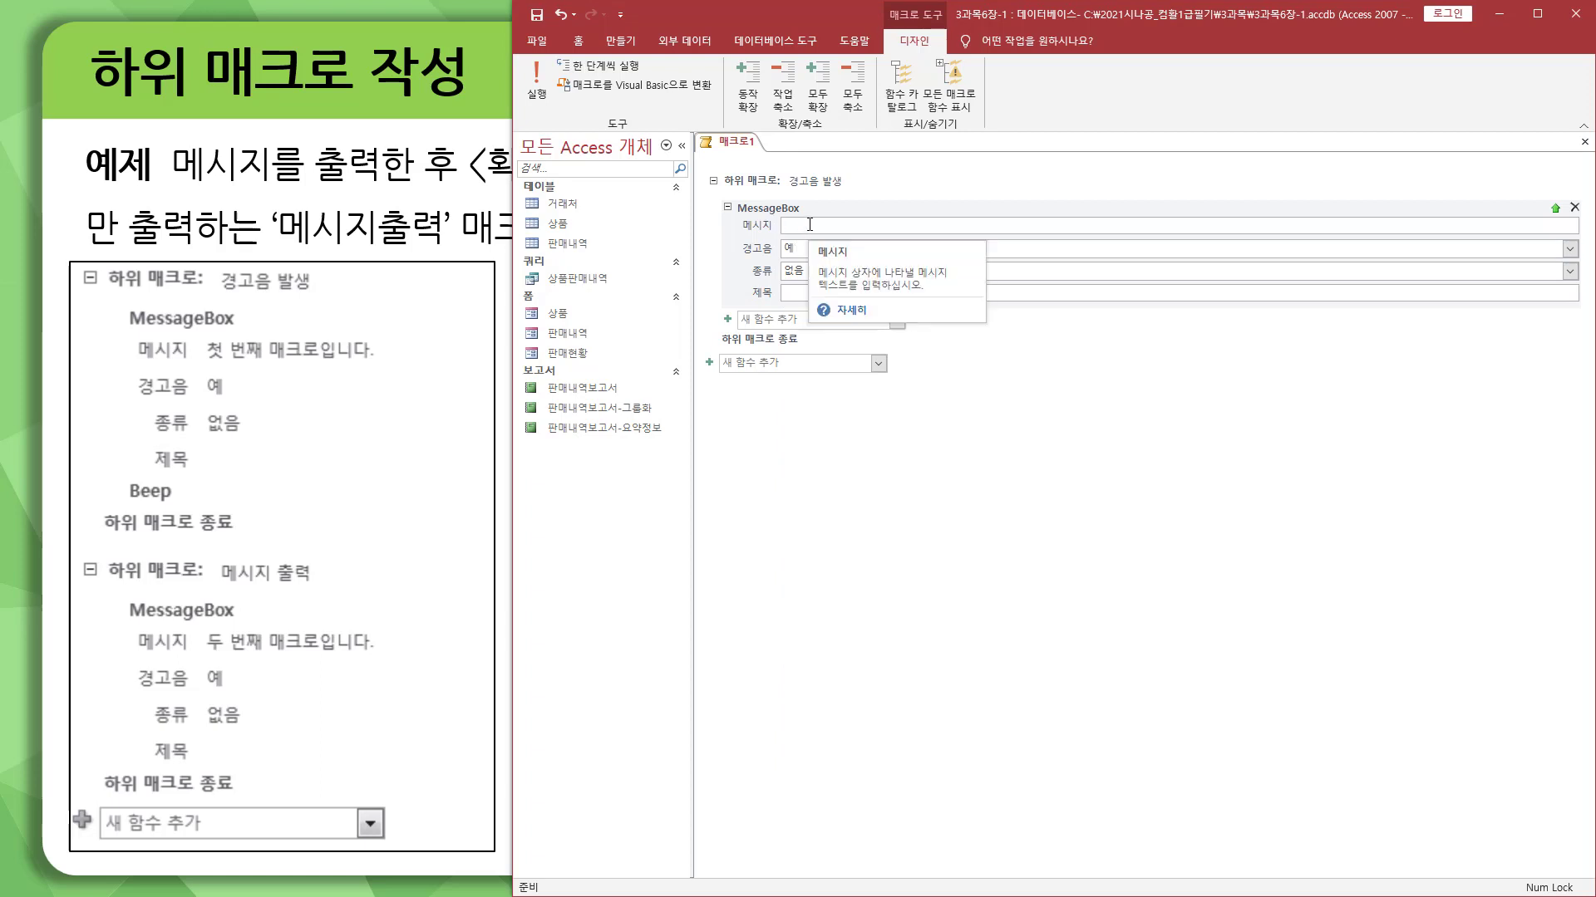
type("처")
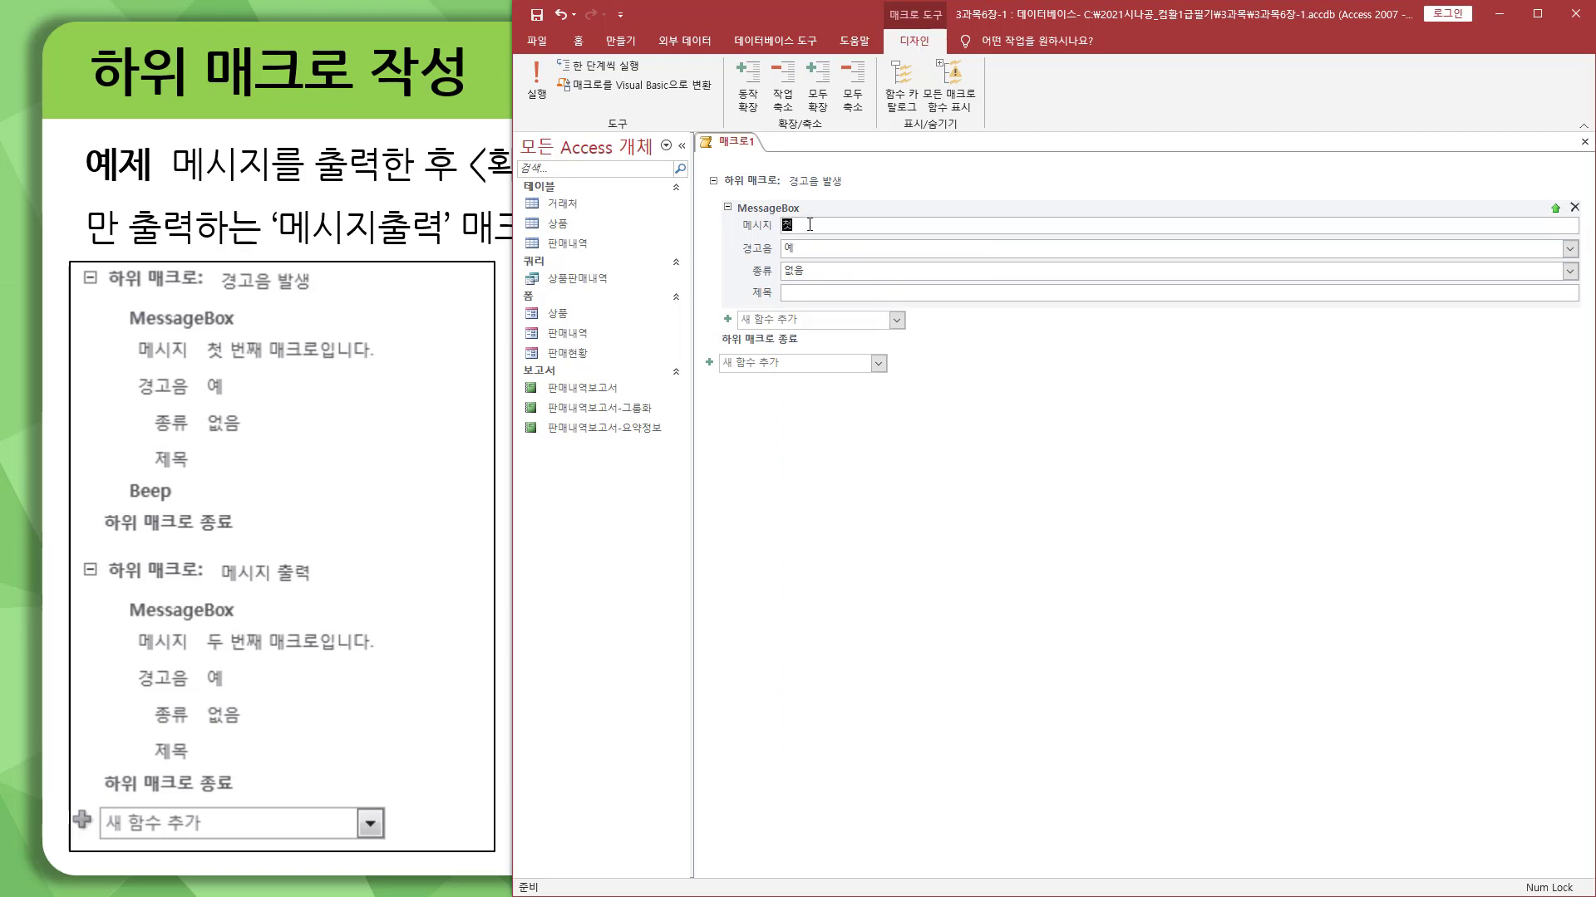
type(" 번째 매크로입니다.")
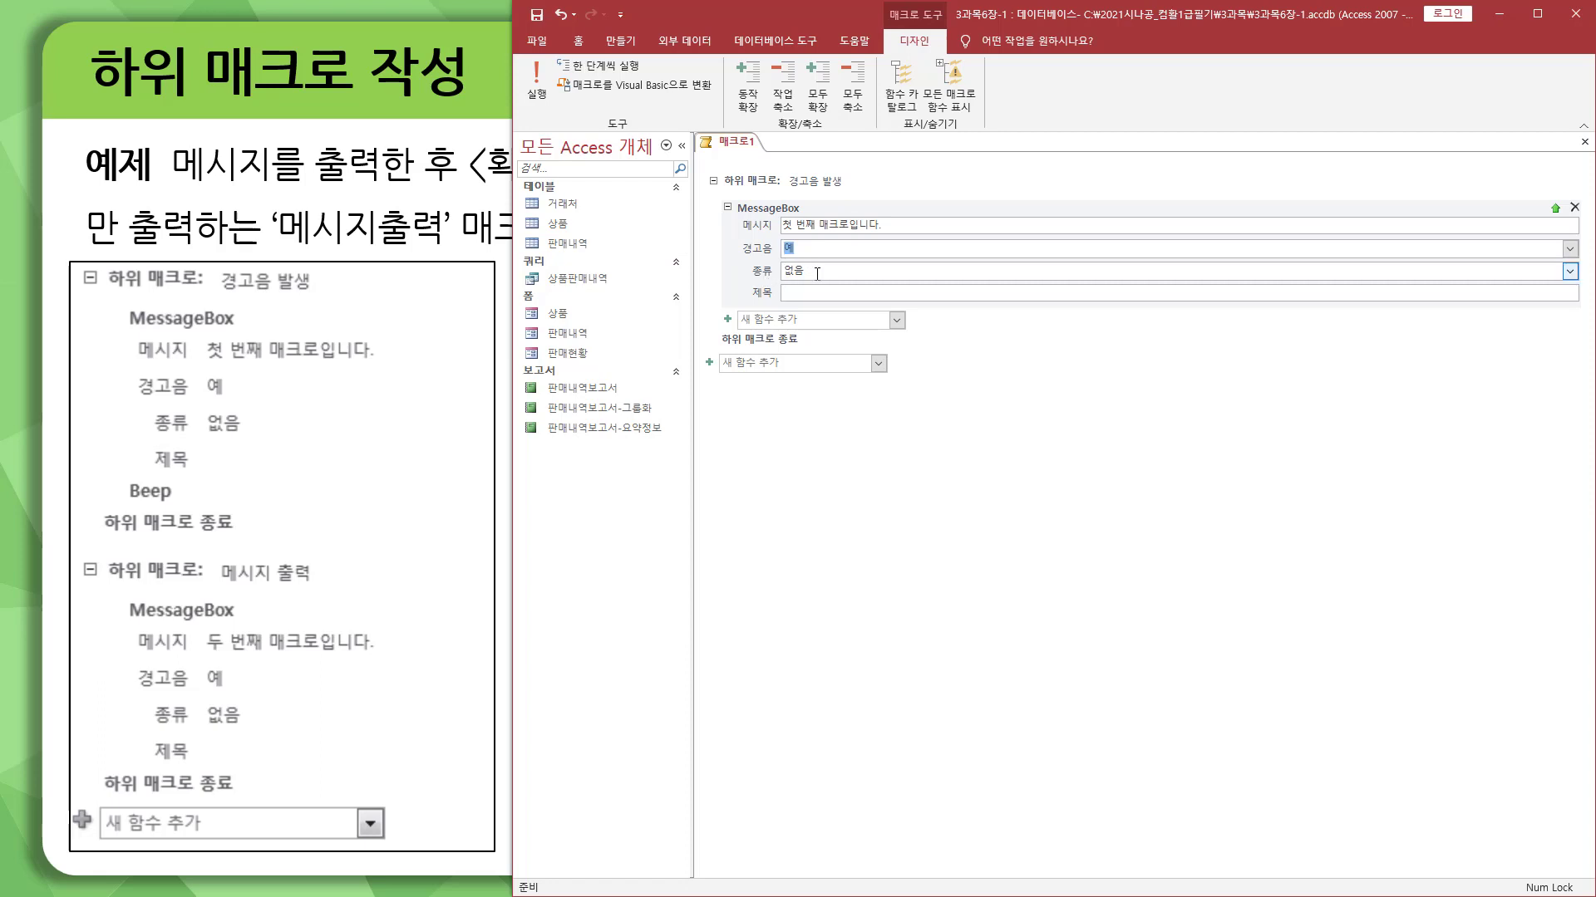
Step: Add a Beep function after the MessageBox in the 경고음 발생 submacro
left_click(897, 321)
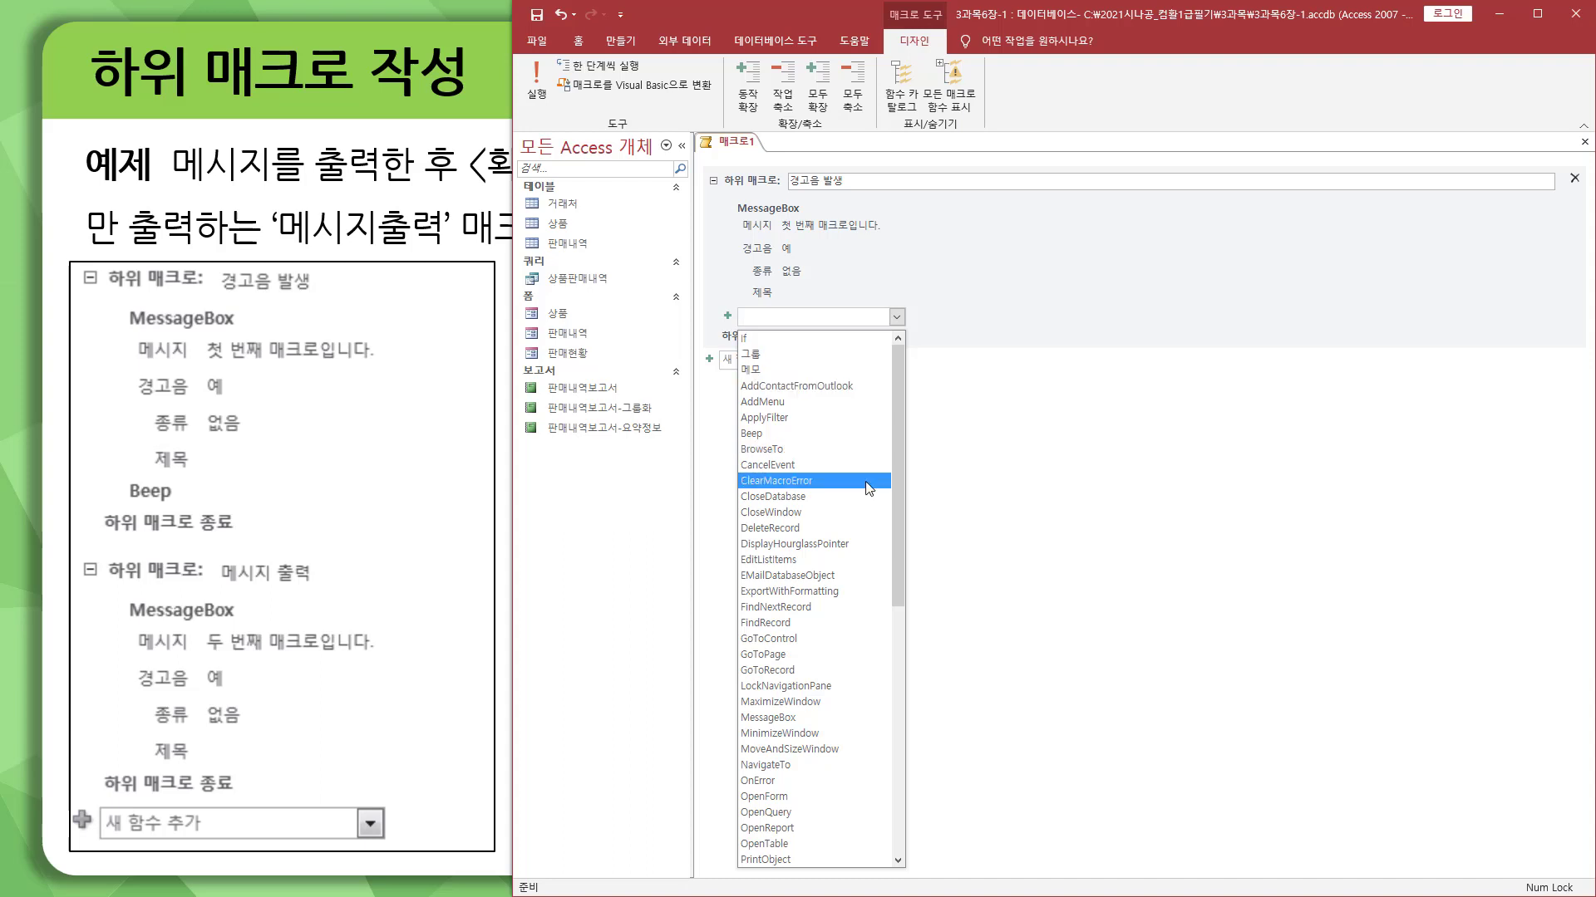
left_click(847, 437)
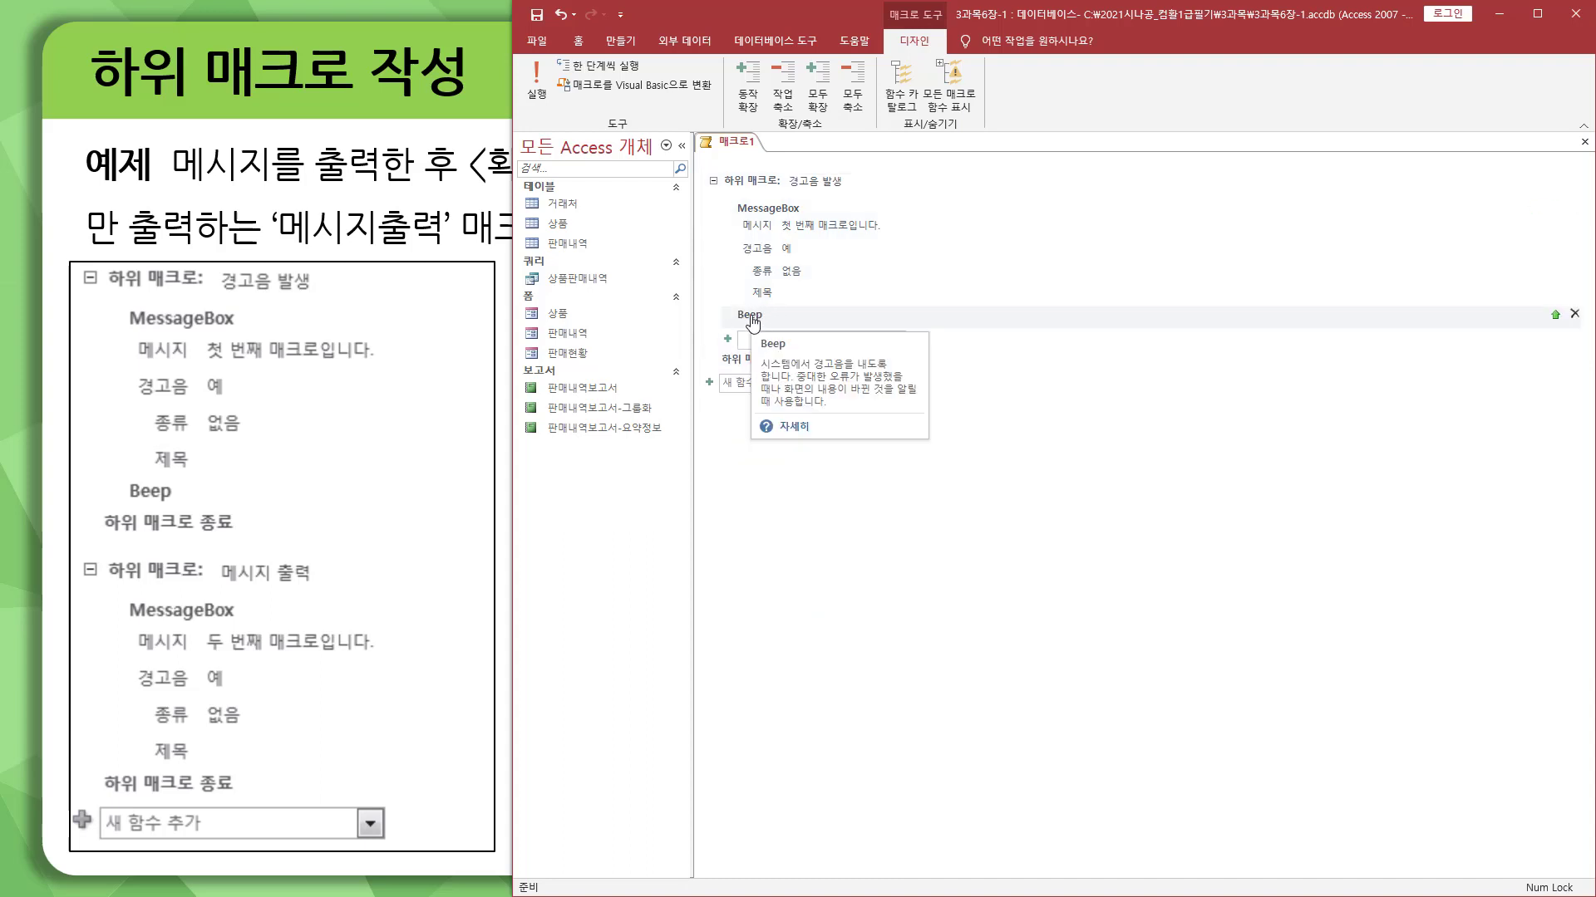
left_click(808, 516)
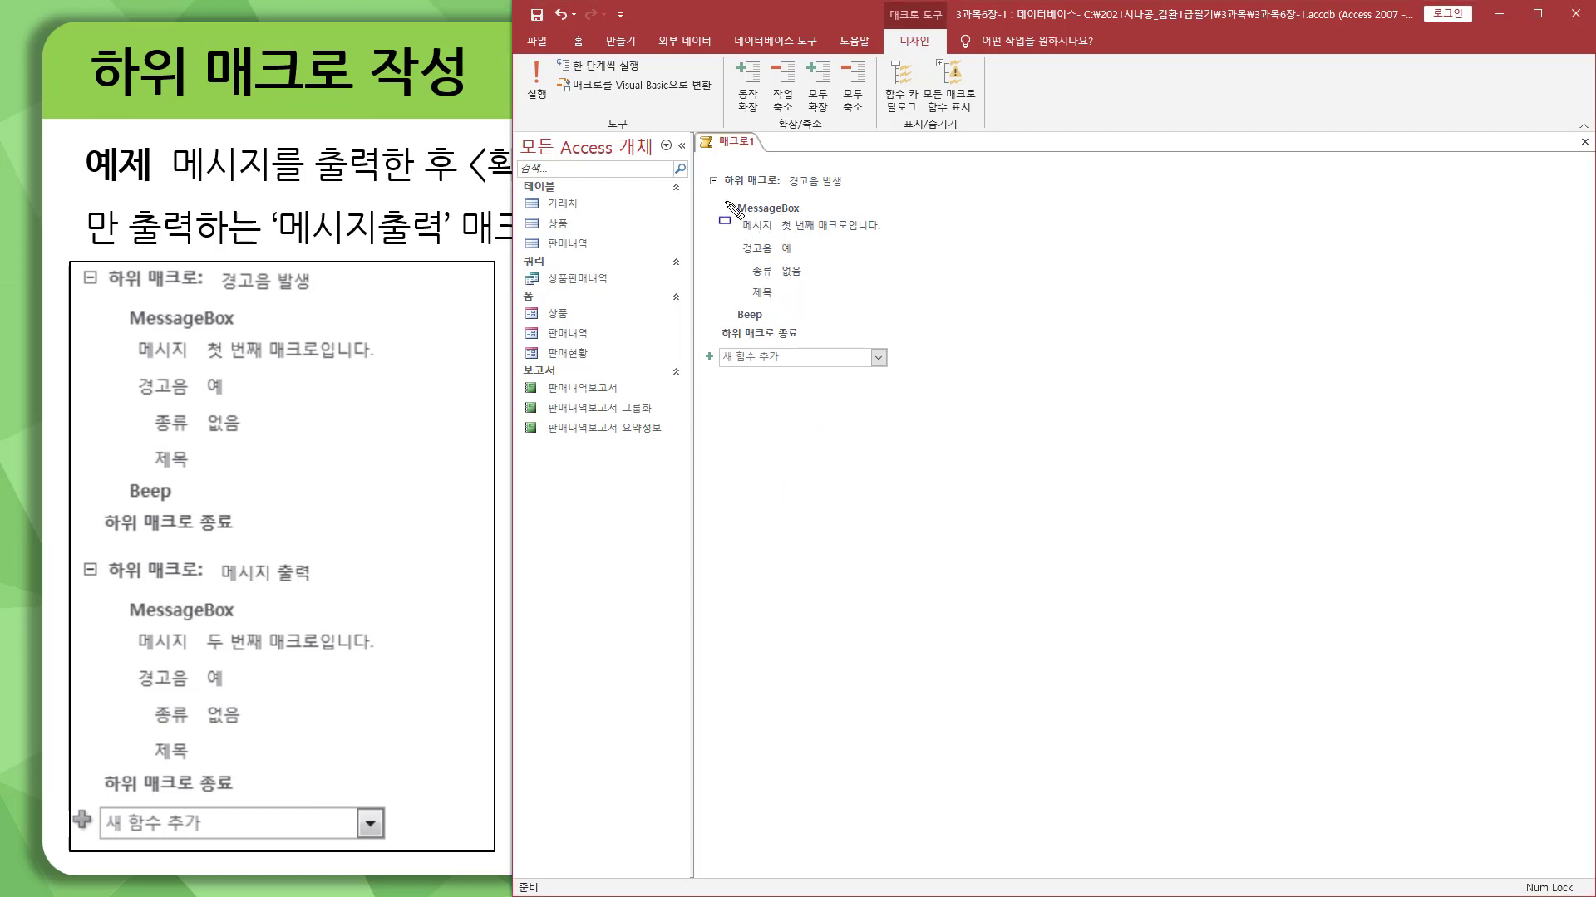
mouse_move(703, 169)
left_mouse_down()
mouse_move(823, 306)
mouse_move(889, 359)
mouse_move(897, 348)
left_mouse_up()
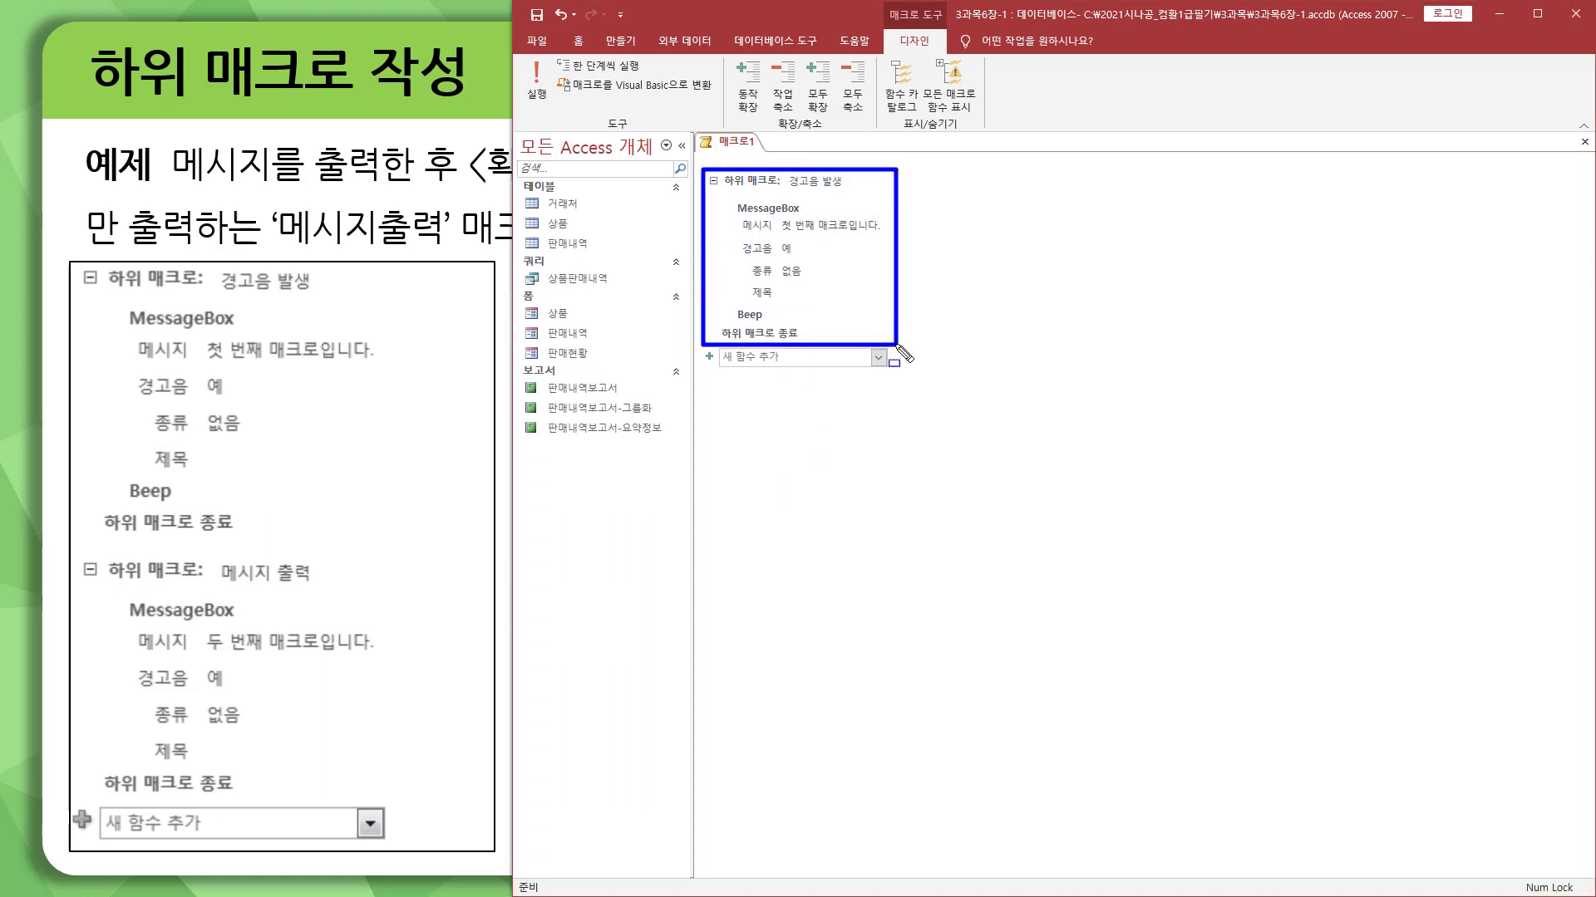
mouse_move(73, 264)
left_mouse_down()
mouse_move(219, 454)
mouse_move(370, 539)
mouse_move(423, 533)
left_mouse_up()
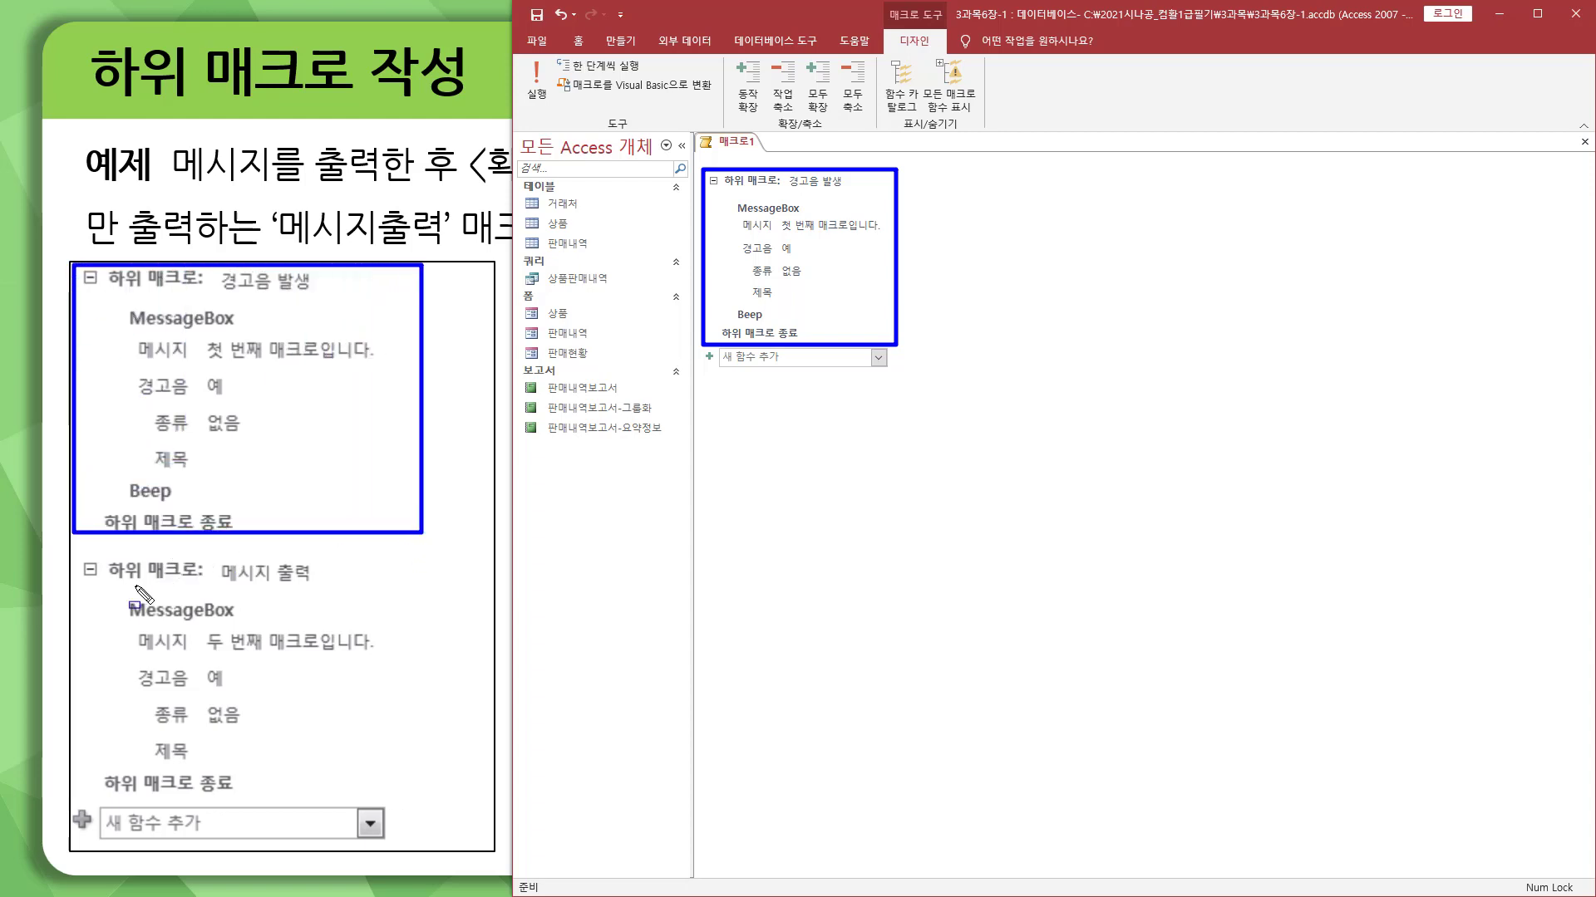
left_click_drag(102, 585, 324, 589)
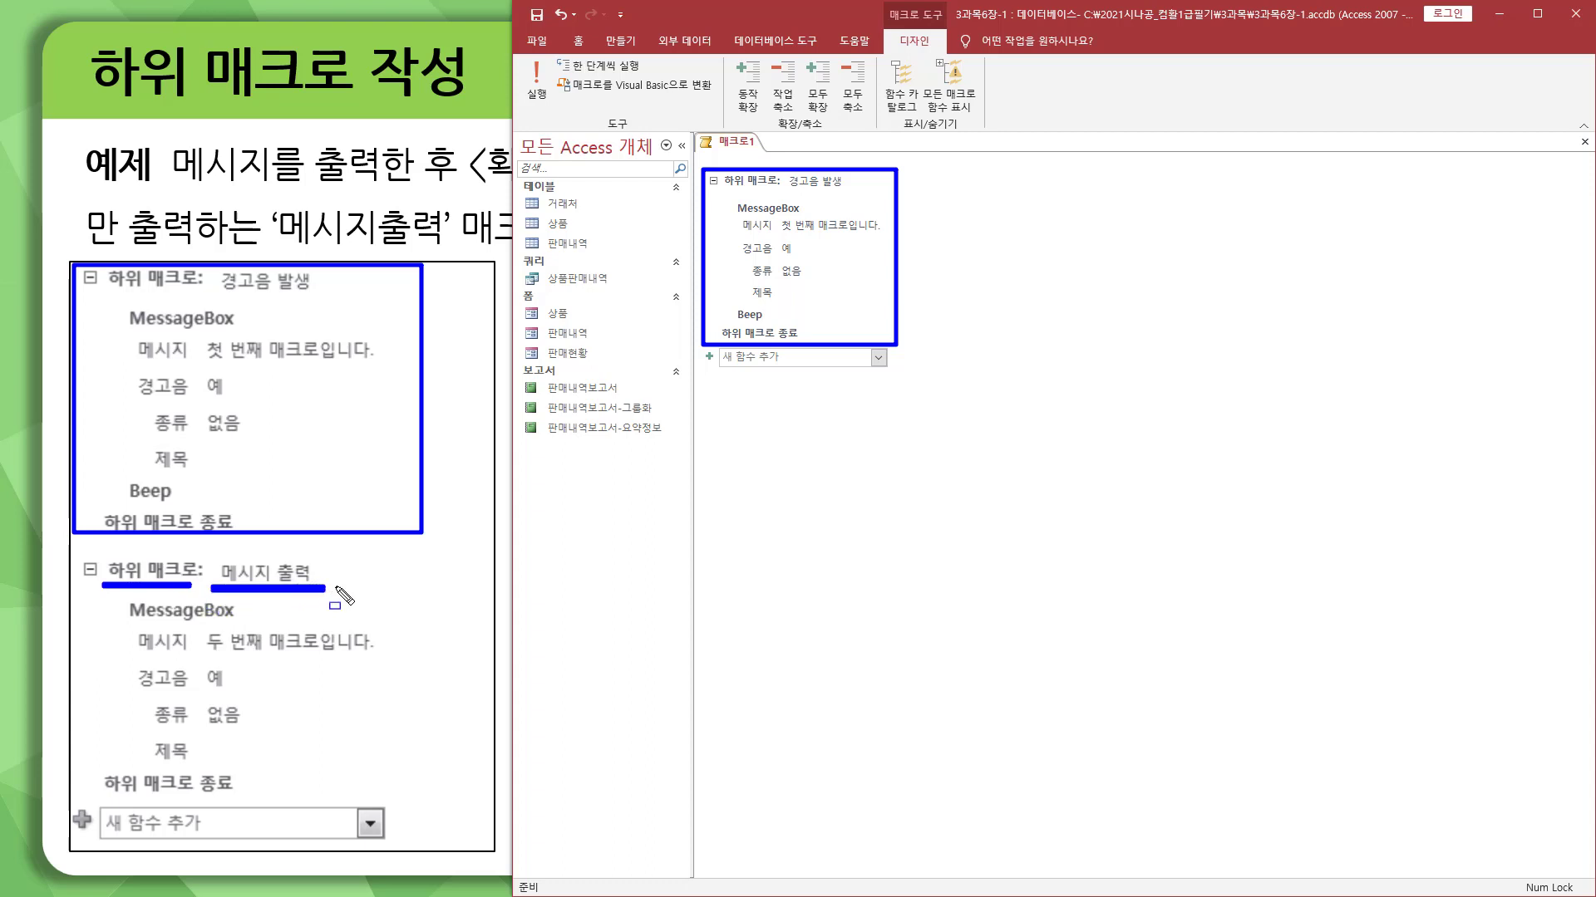
left_click_drag(711, 370, 779, 370)
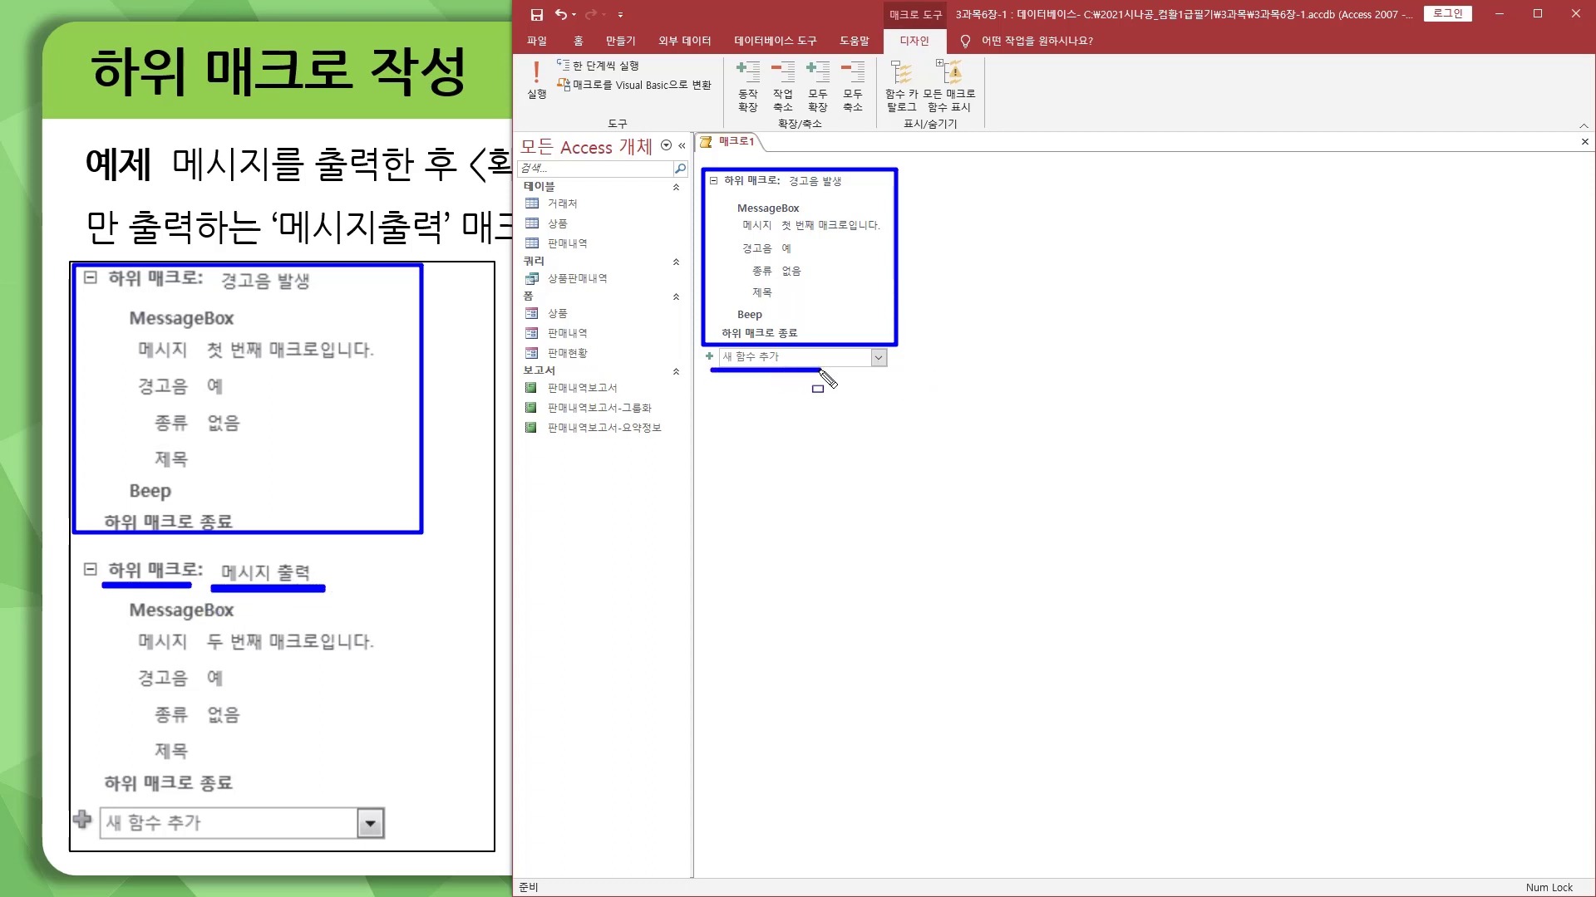
key("Escape")
Step: Add a second submacro (하위 매크로) below the first one and name it 메시지 출력
left_click(877, 357)
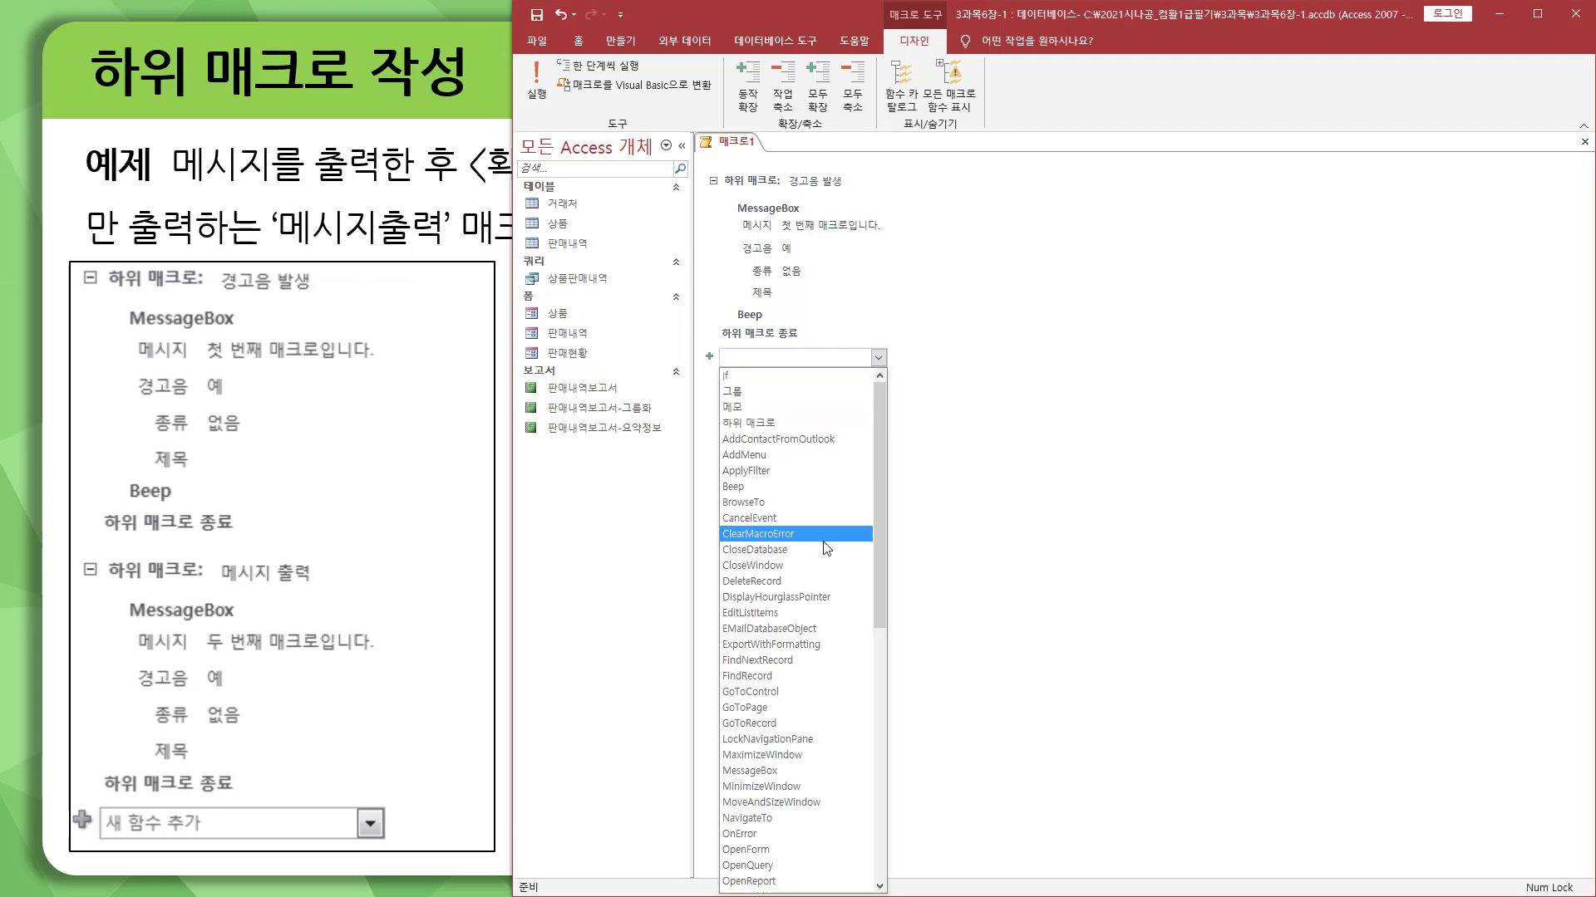
left_click(770, 422)
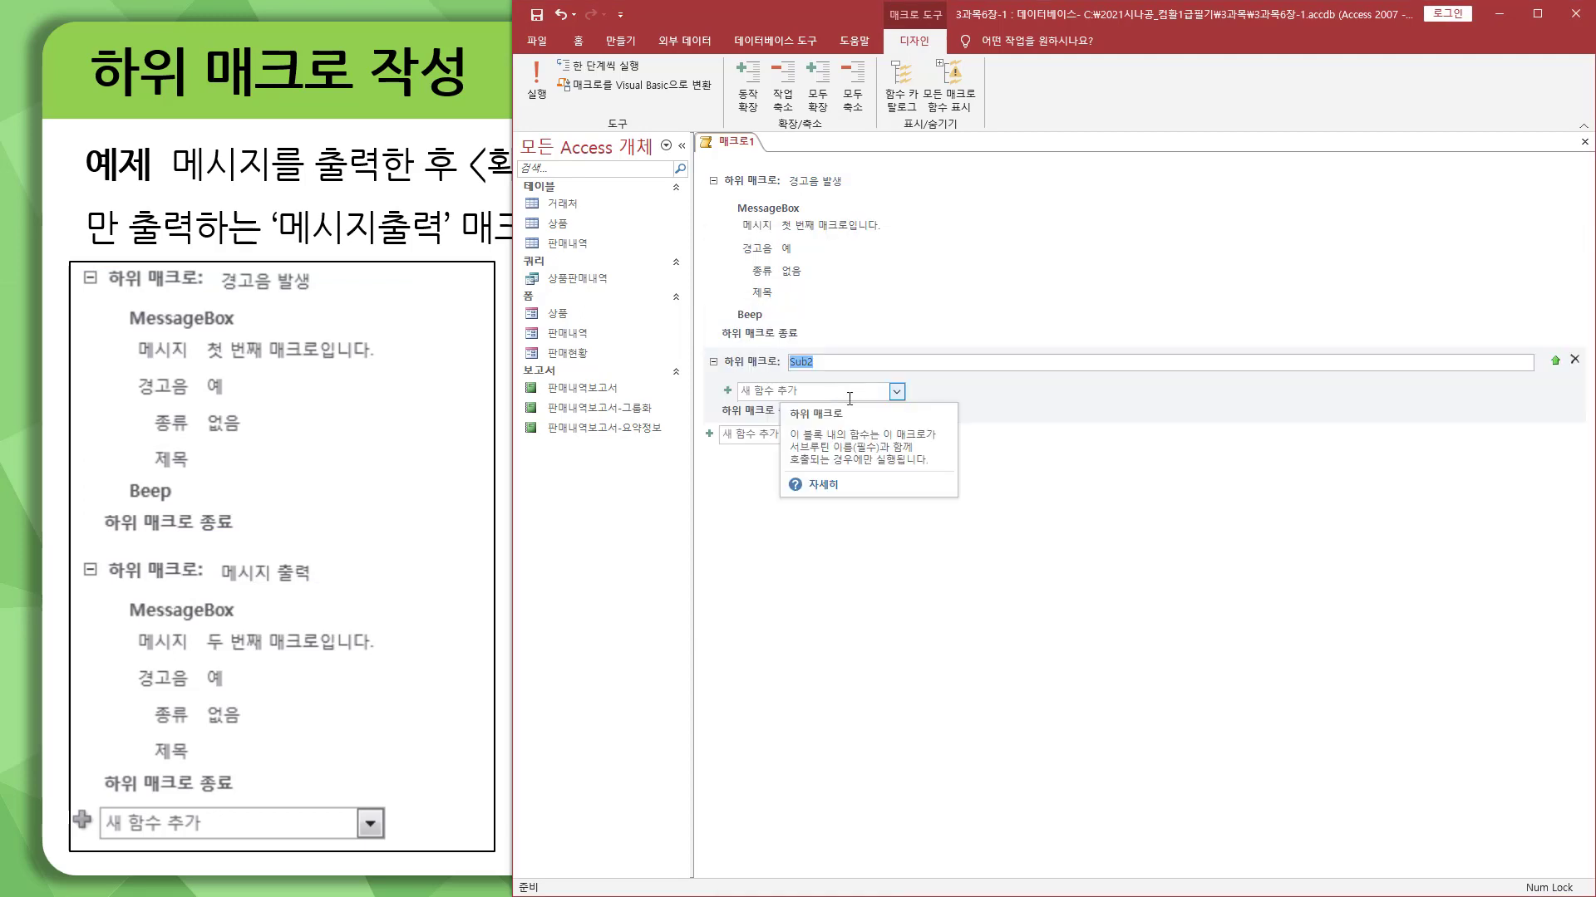
type("멧")
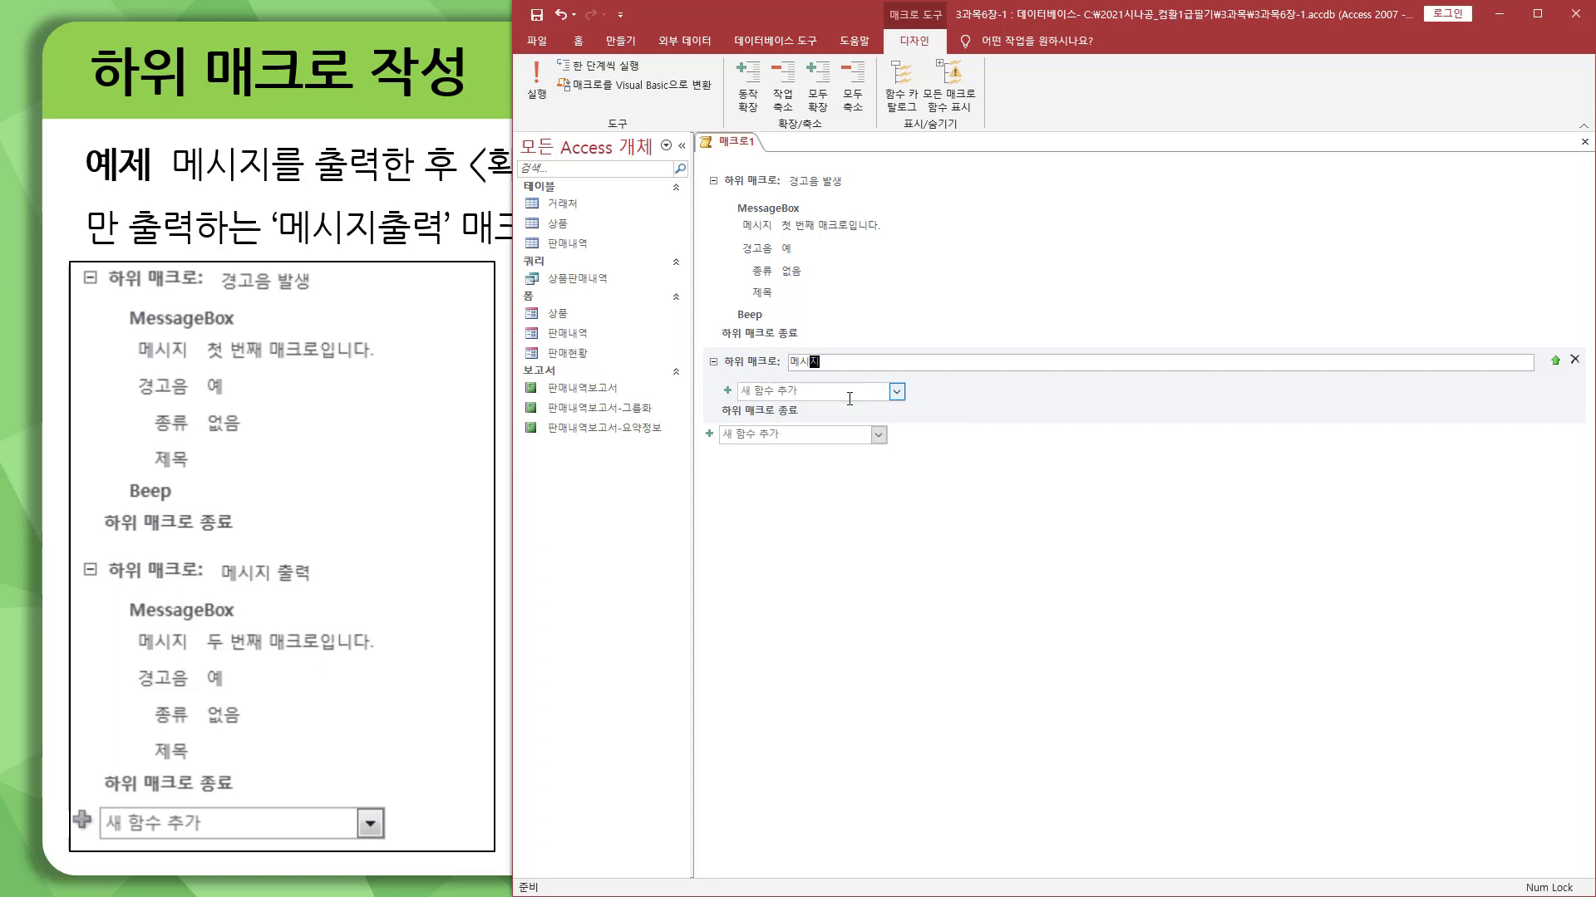
key("ctrl+2")
left_click_drag(119, 595, 249, 625)
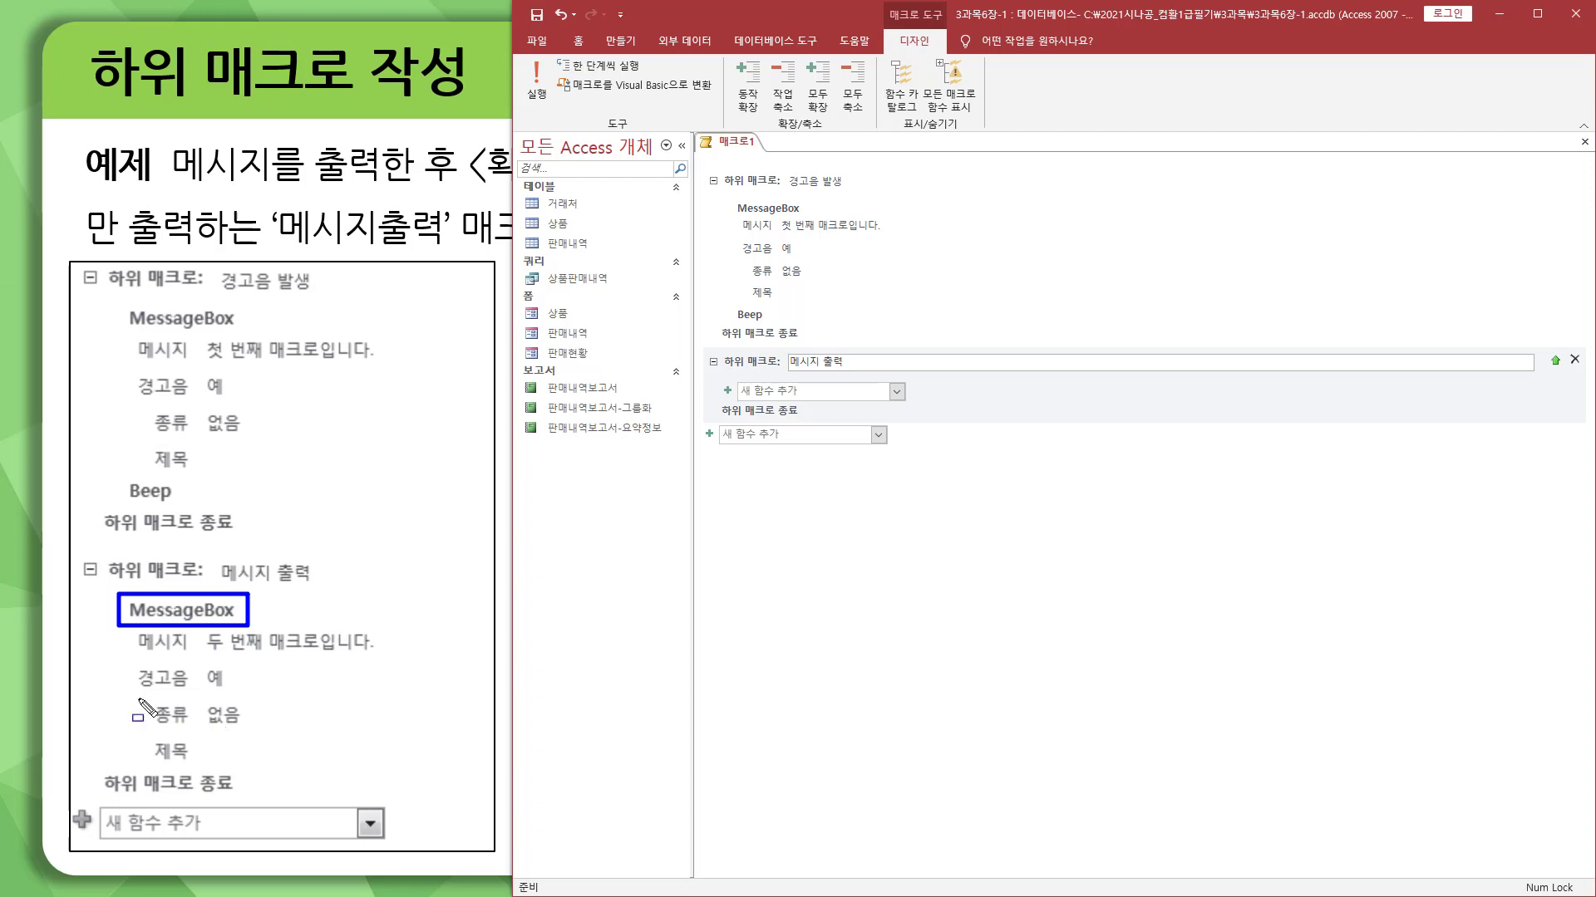
key("Escape")
Step: Add a MessageBox function inside the 메시지 출력 submacro with the message 두 번째 매크로입니다
left_click(903, 396)
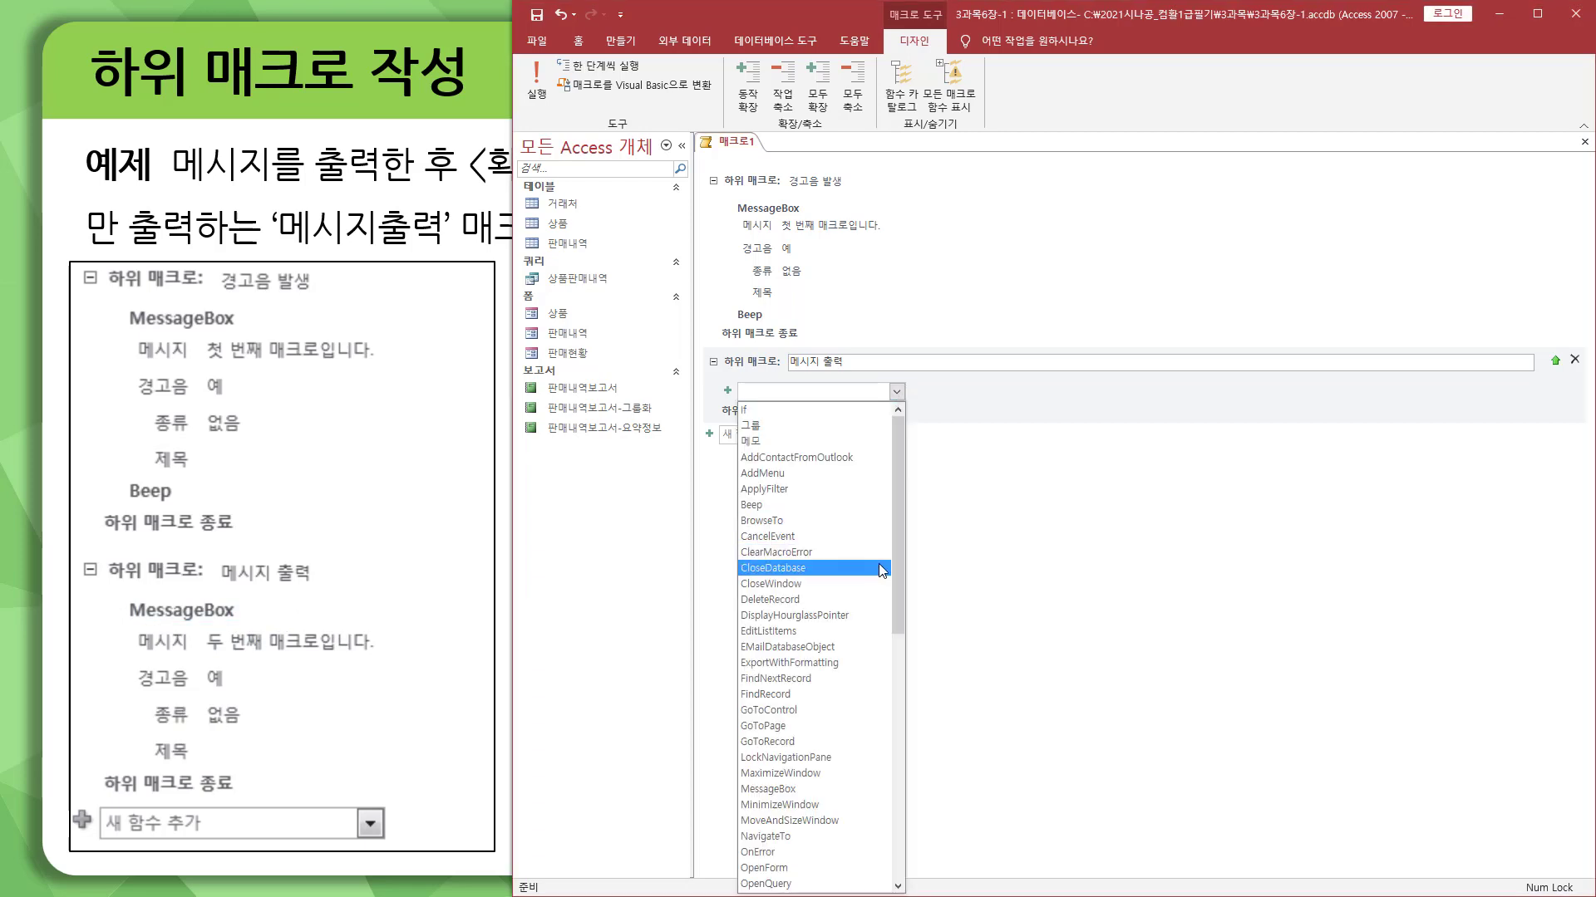
left_click(794, 788)
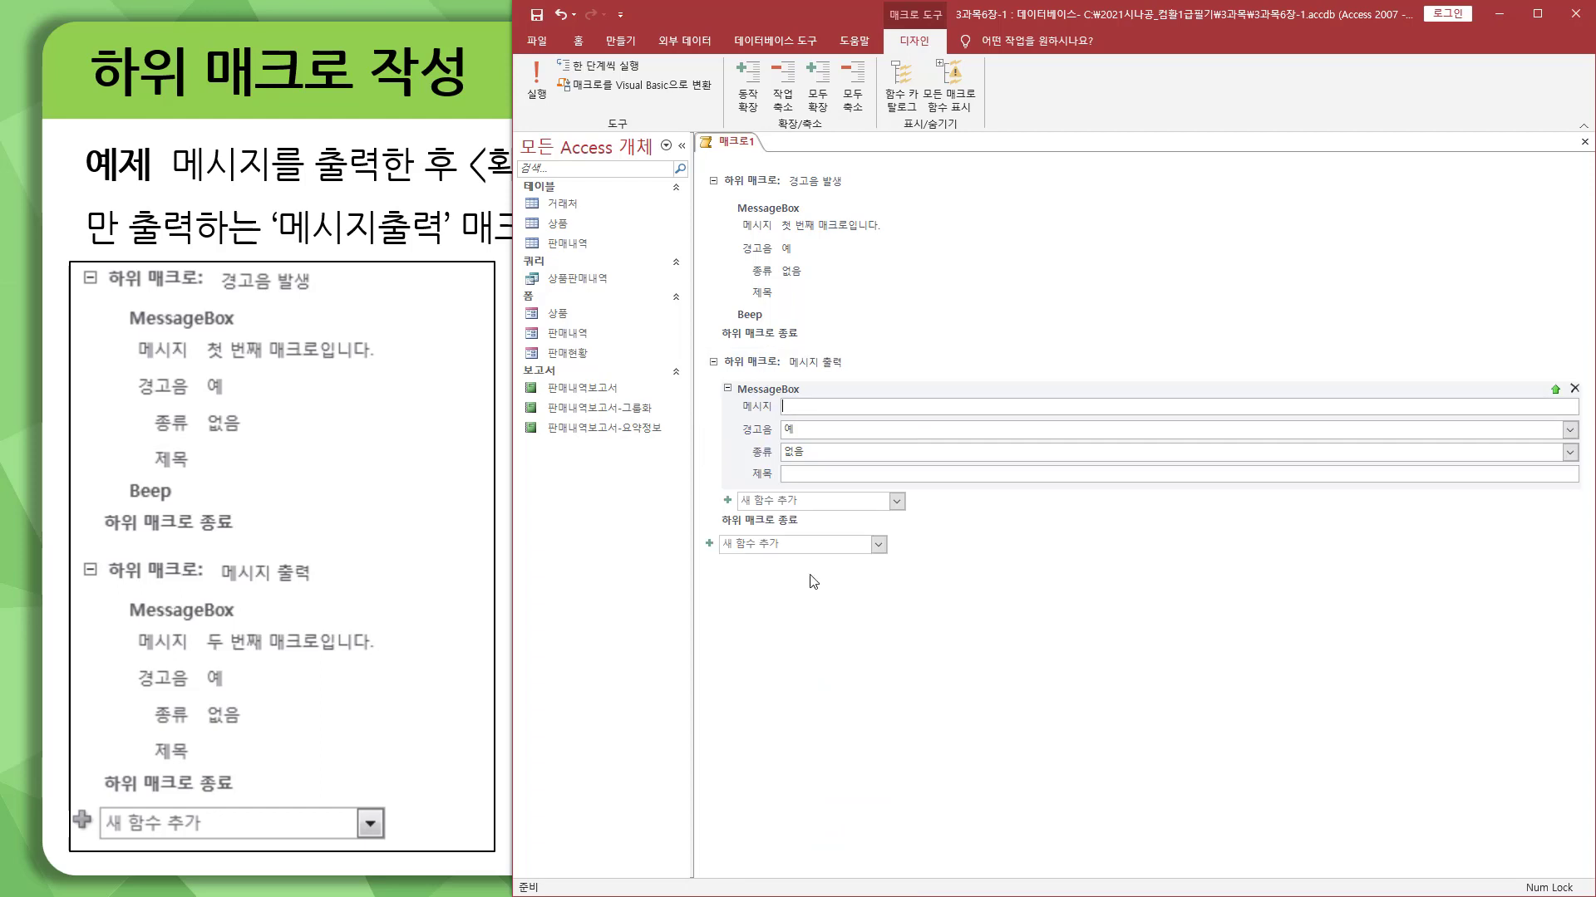
type("두 번째 매크로입니다.")
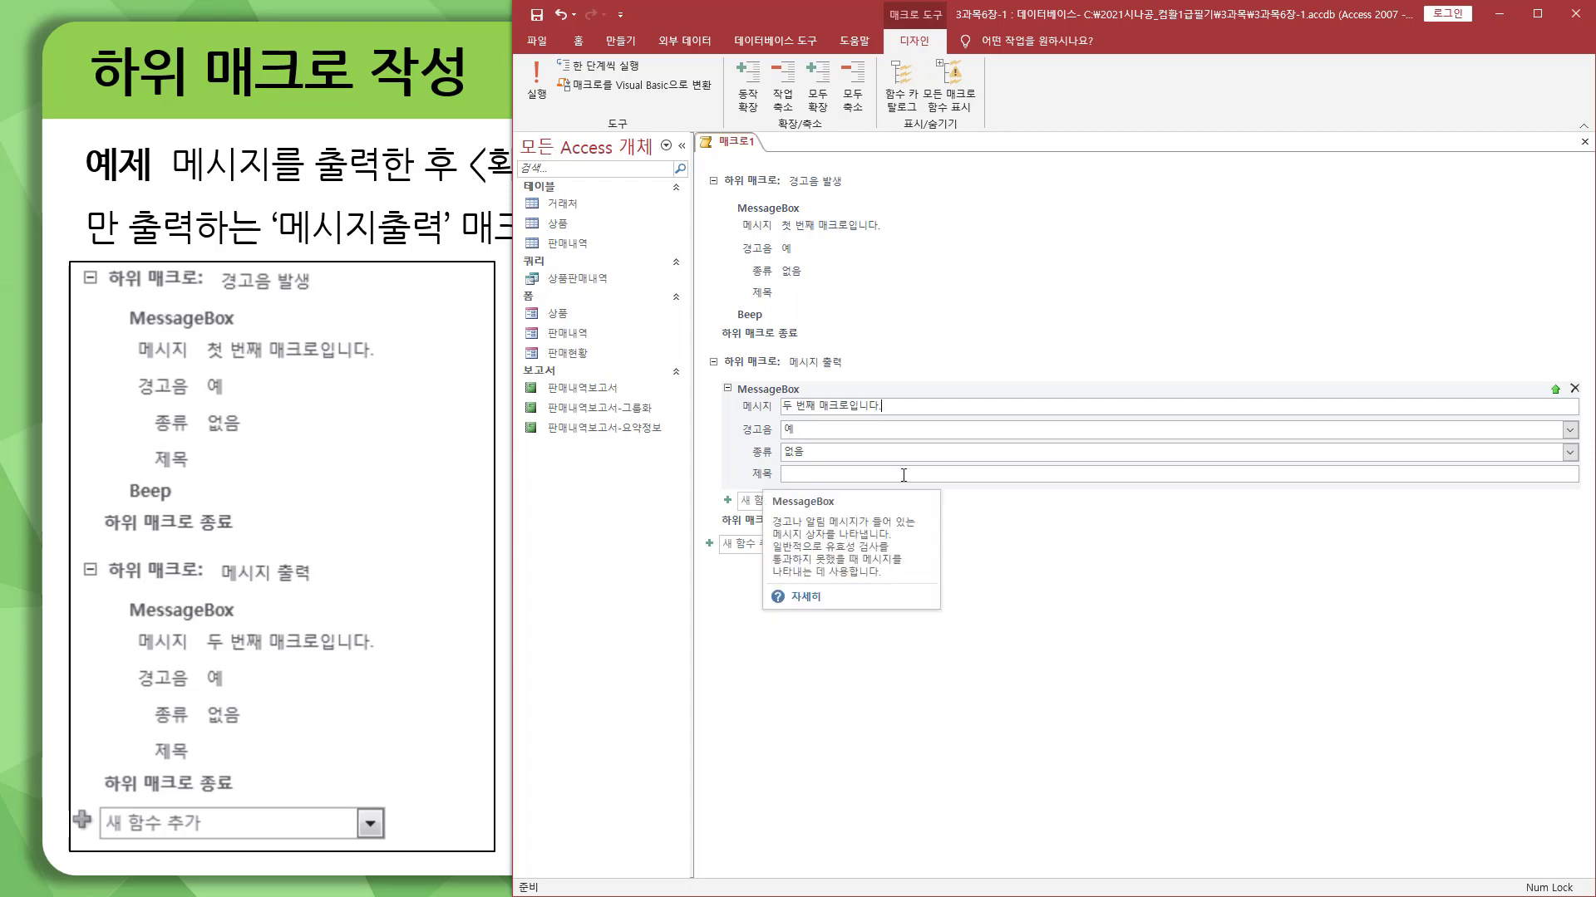
left_click(1190, 630)
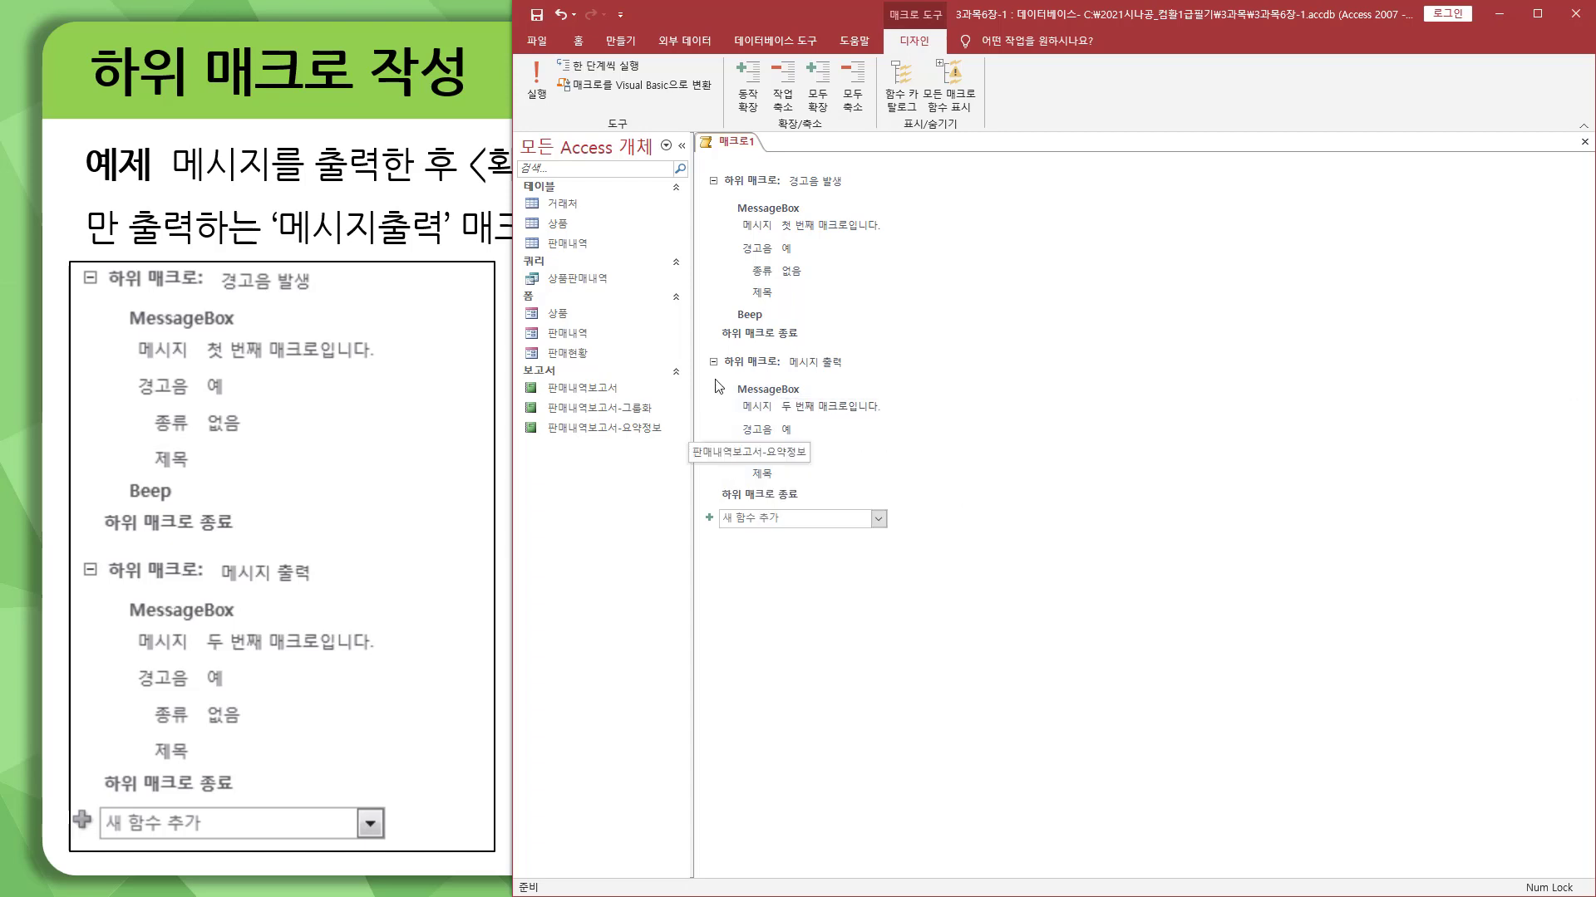
key("ctrl+shift+d")
mouse_move(707, 349)
left_mouse_down()
mouse_move(919, 522)
mouse_move(927, 508)
left_mouse_up()
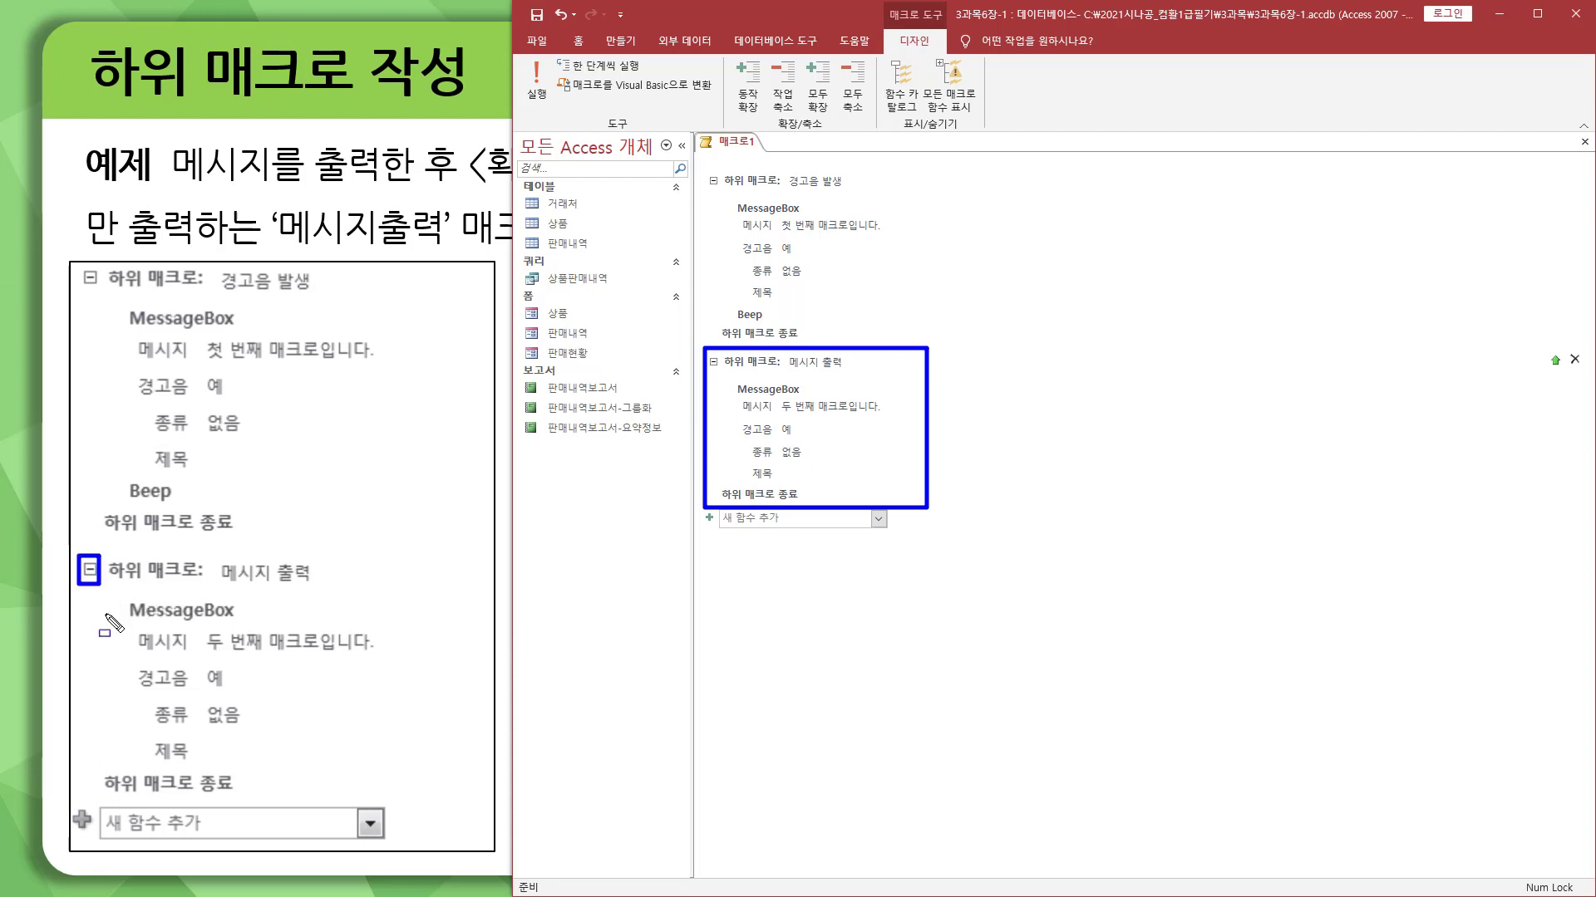
mouse_move(77, 555)
left_mouse_down()
mouse_move(338, 776)
mouse_move(413, 801)
left_mouse_up()
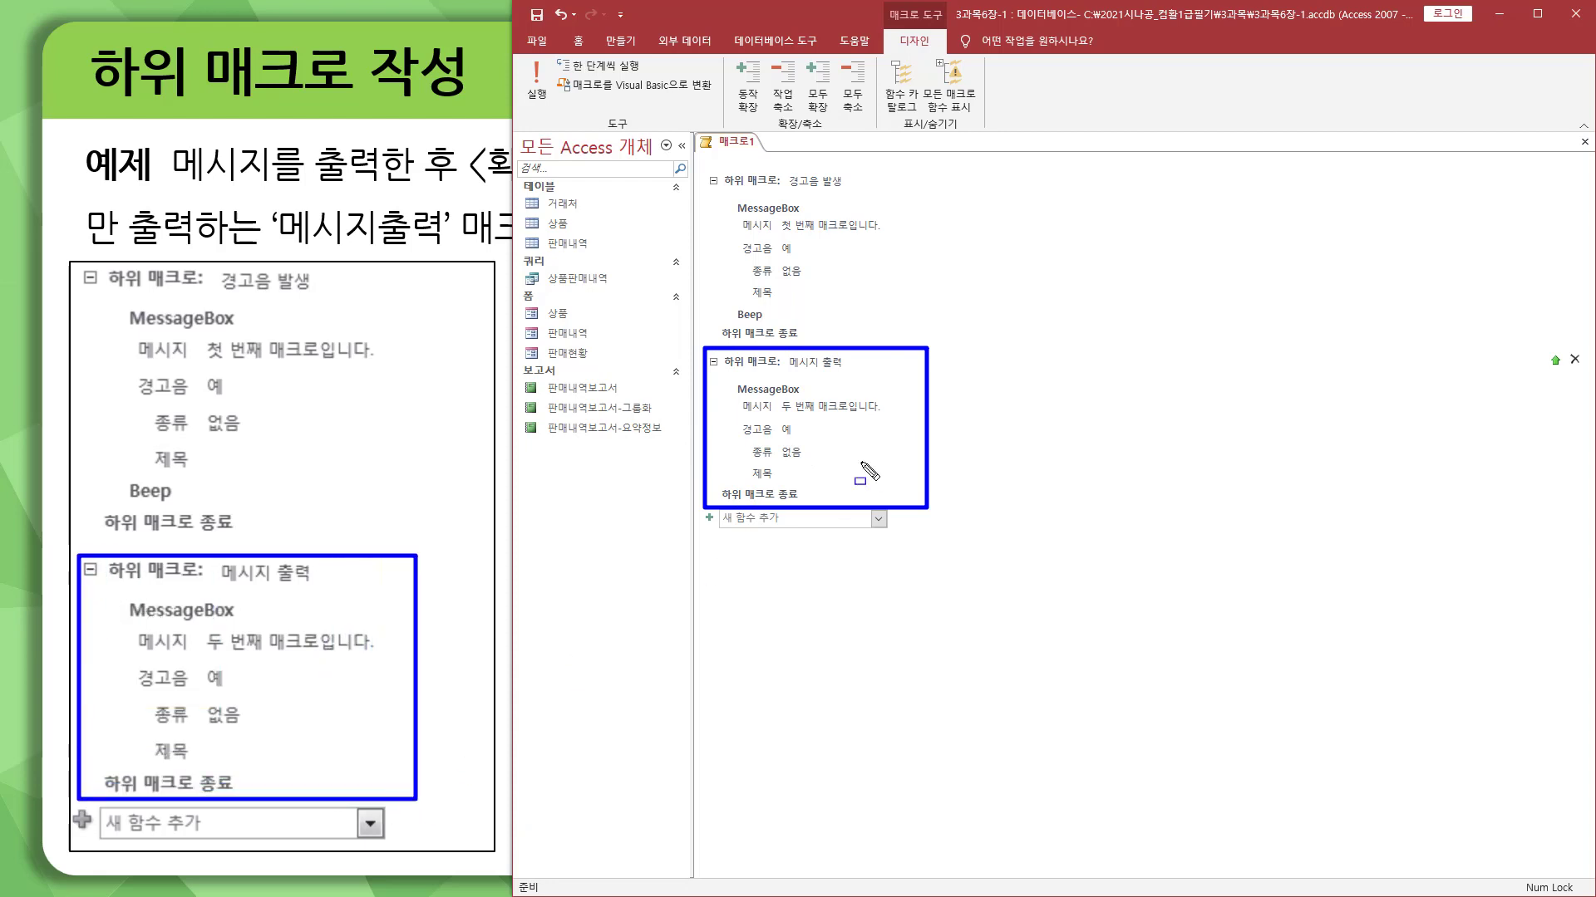
key("Escape")
key("ctrl+shift+d")
mouse_move(702, 162)
left_mouse_down()
mouse_move(909, 357)
mouse_move(904, 341)
left_mouse_up()
mouse_move(699, 347)
left_mouse_down()
mouse_move(868, 522)
mouse_move(901, 506)
left_mouse_up()
left_click_drag(727, 304, 777, 323)
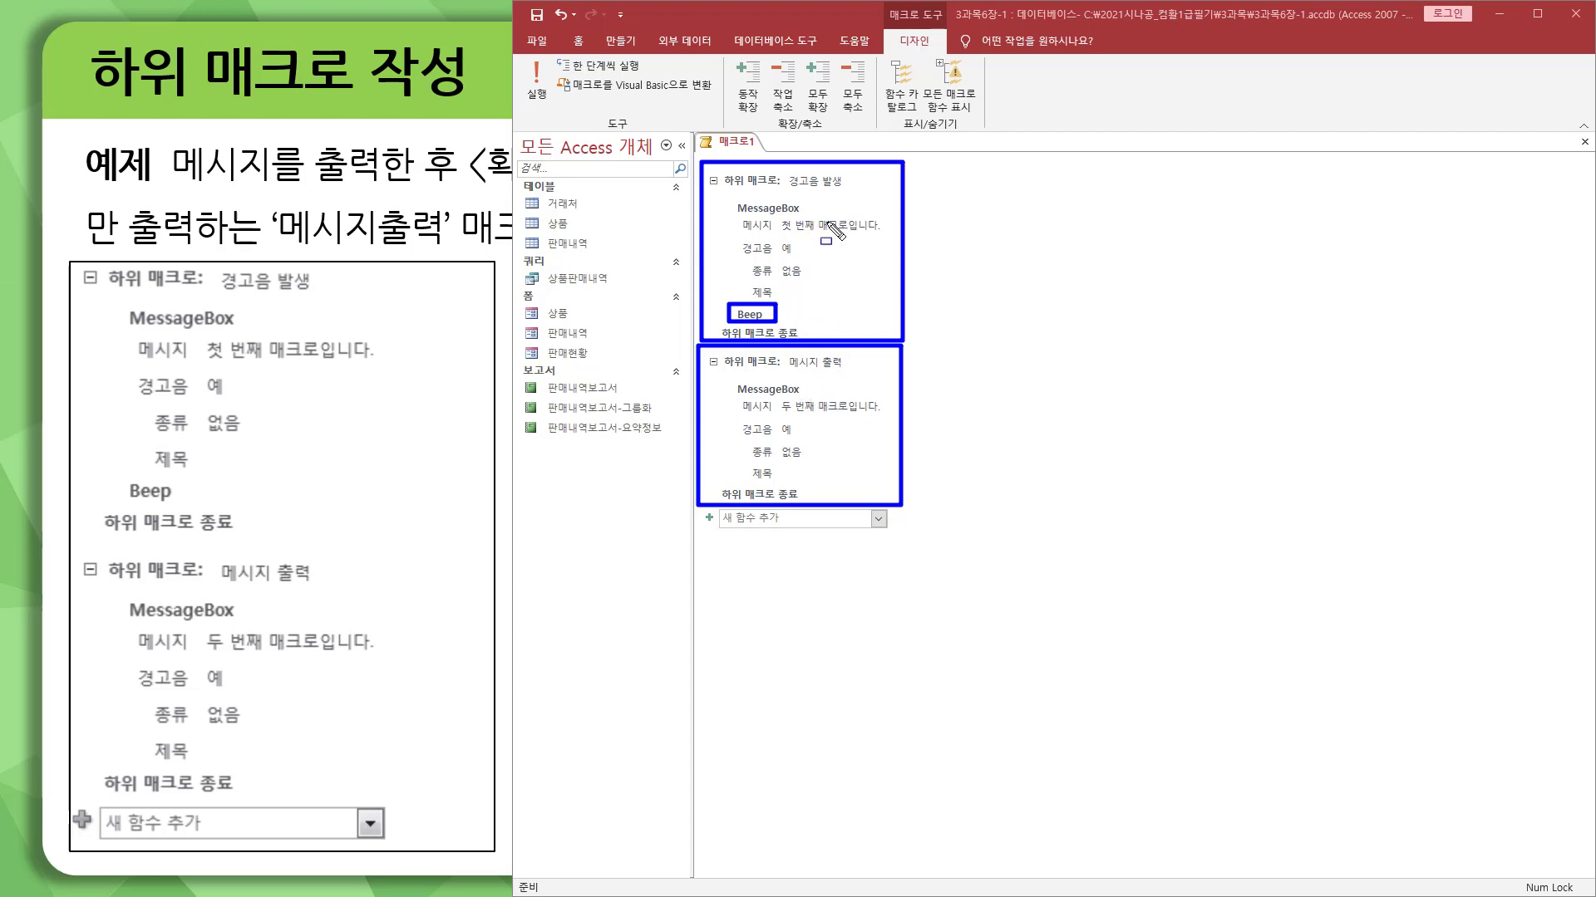
key("Escape")
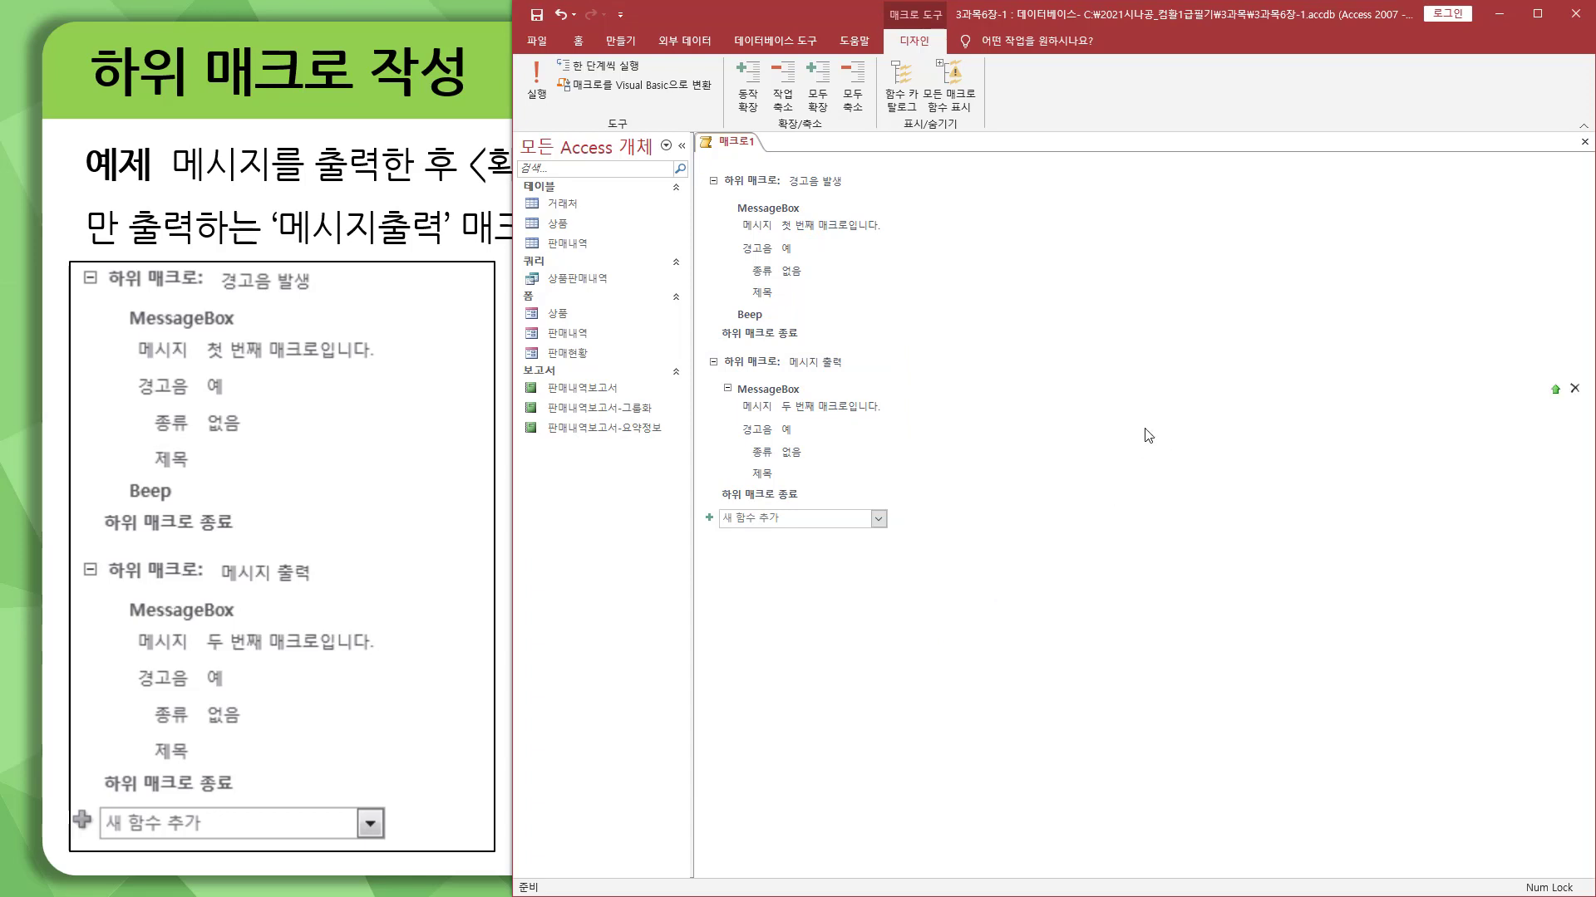
key("ctrl+2")
left_click_drag(1571, 131, 1592, 156)
key("Escape")
Step: Close the macro design and save its changes under the name 매크로1
left_click(1583, 141)
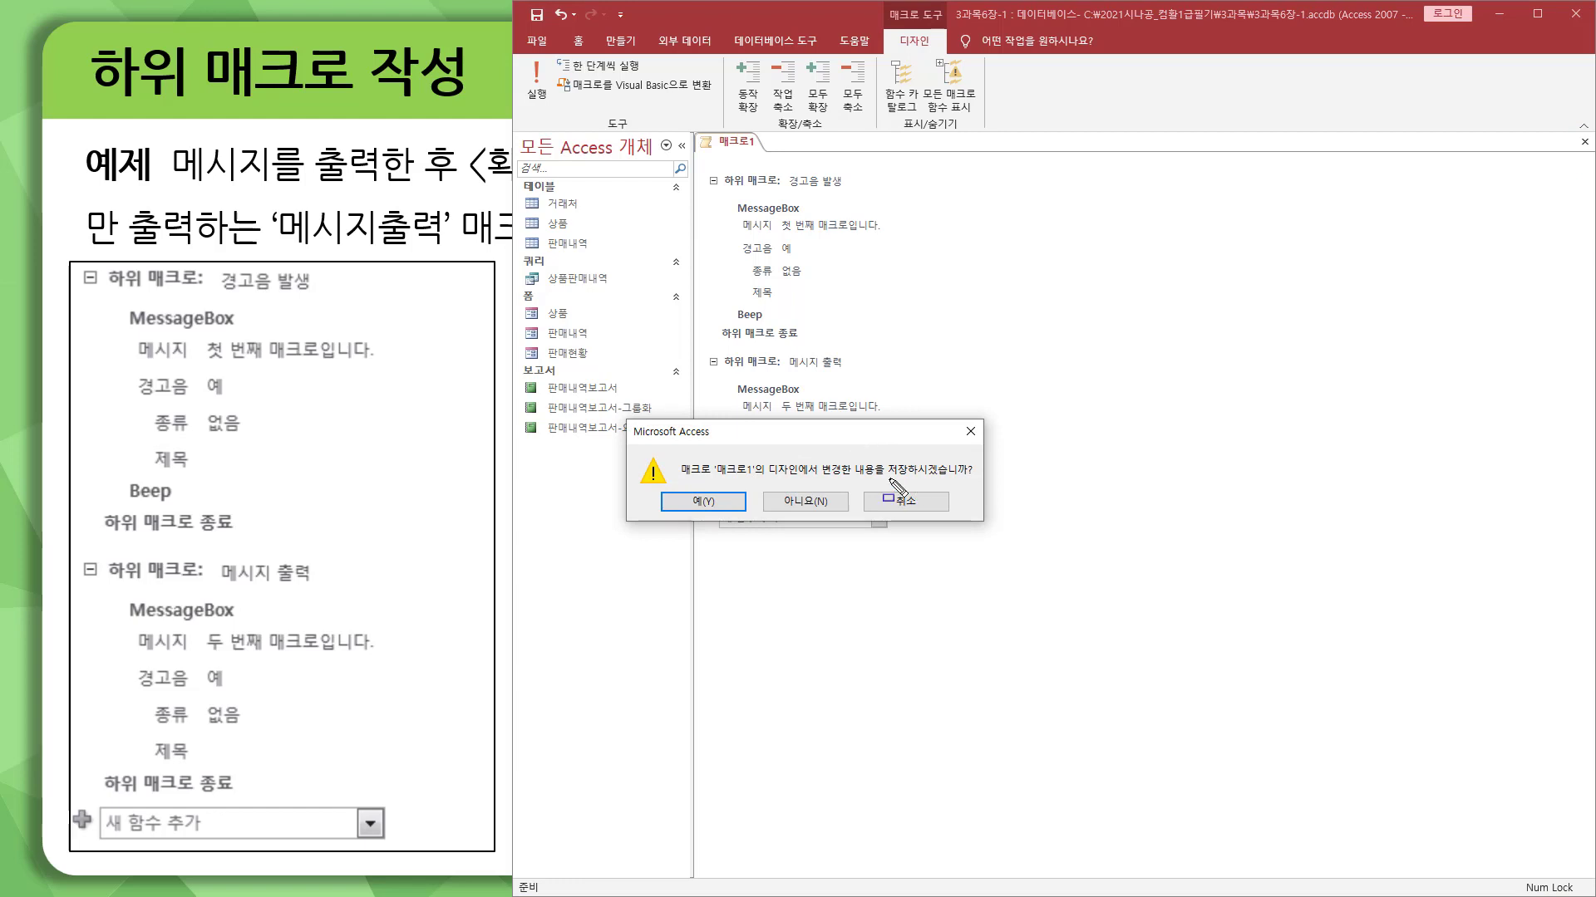
left_click_drag(887, 480, 989, 479)
mouse_move(667, 491)
left_mouse_down()
mouse_move(752, 536)
mouse_move(739, 516)
left_mouse_up()
key("Escape")
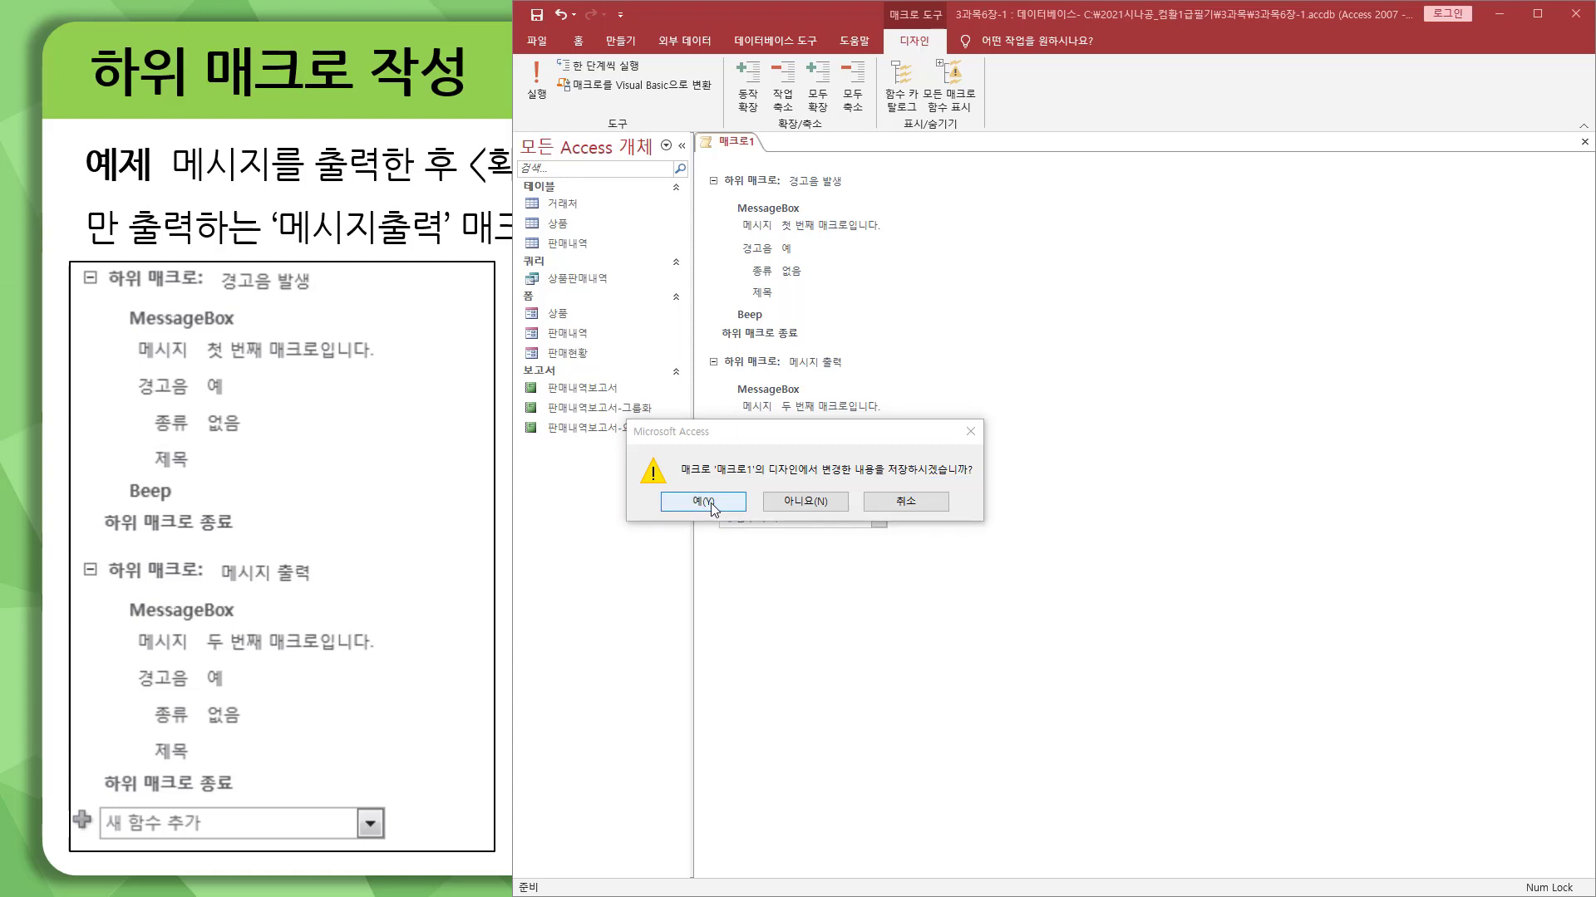
left_click(711, 502)
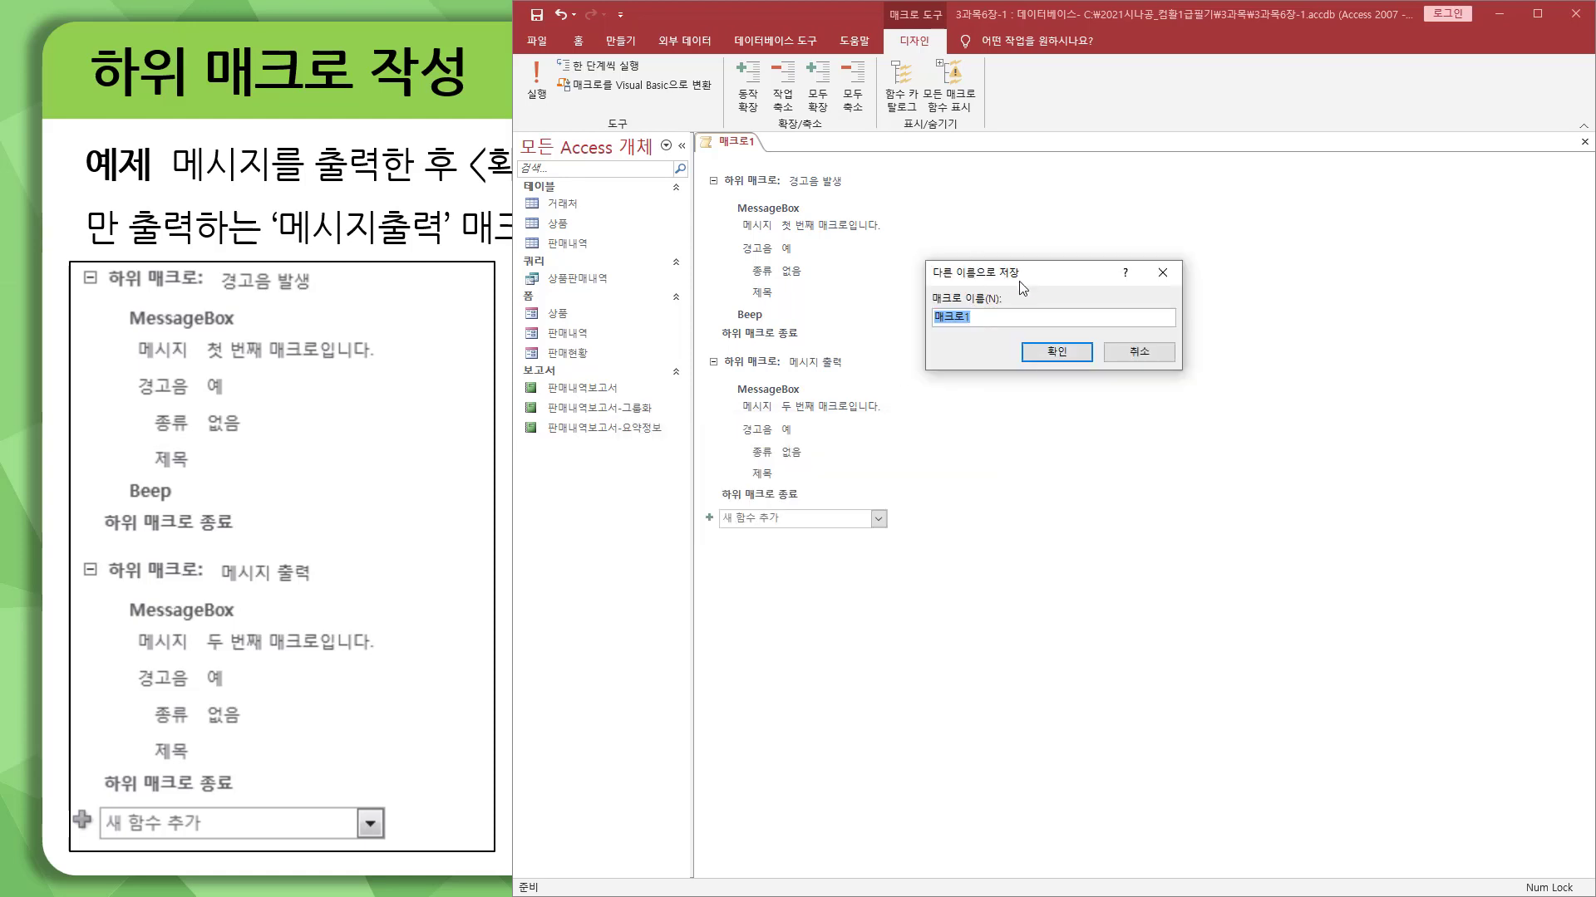
left_click(988, 314)
left_click(1056, 353)
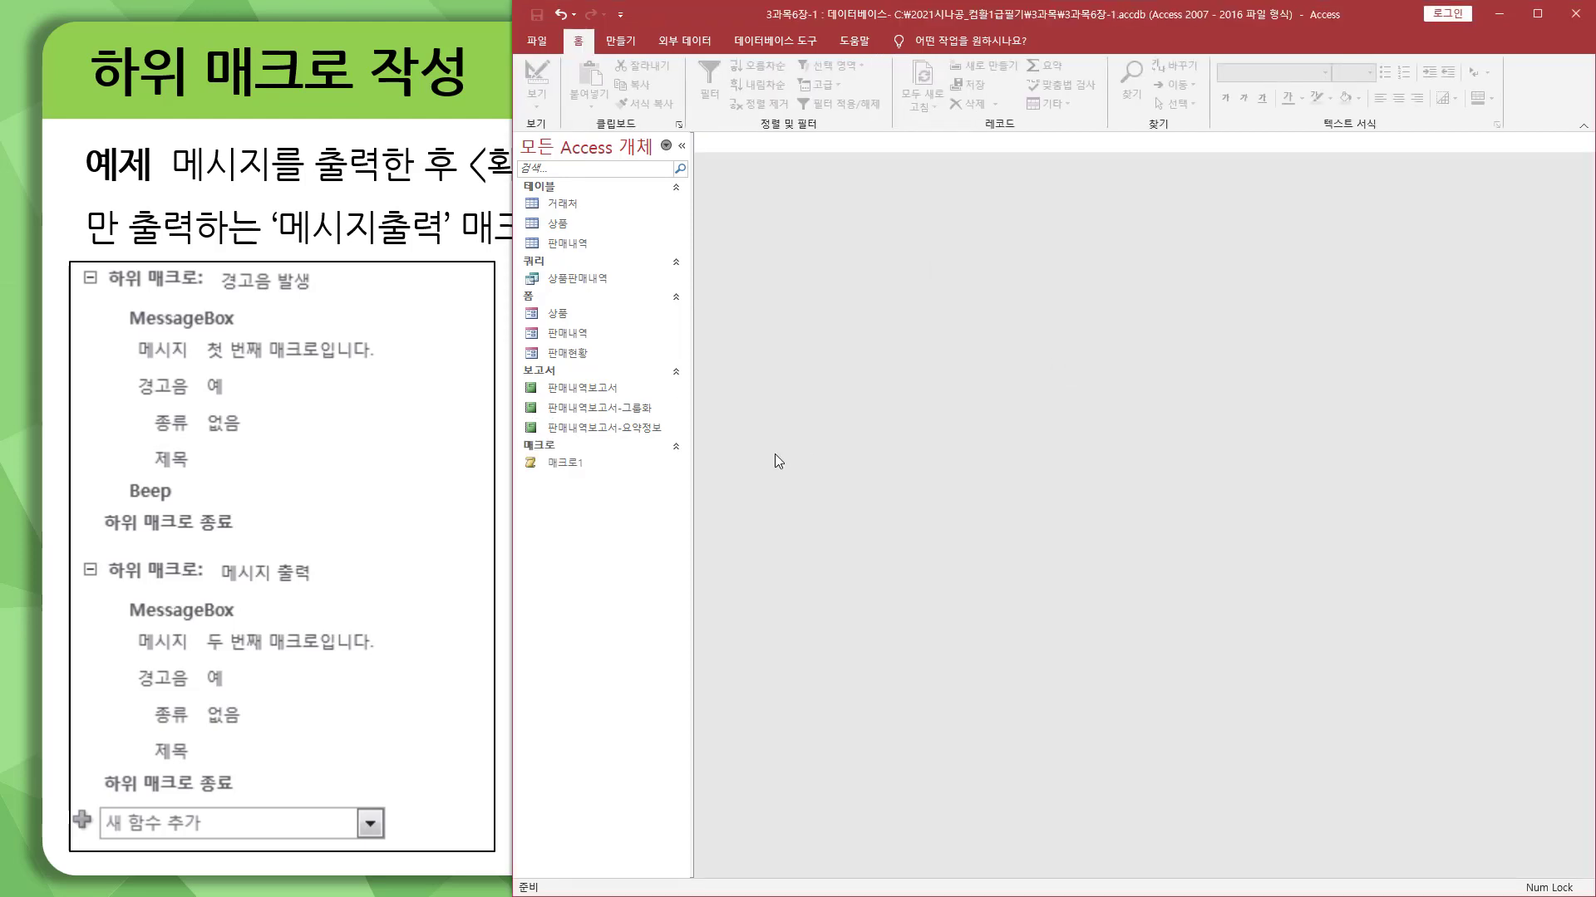
Step: Run the saved macro 매크로1 as a whole from the macro run dialog and dismiss its message box
left_click_drag(526, 452, 604, 476)
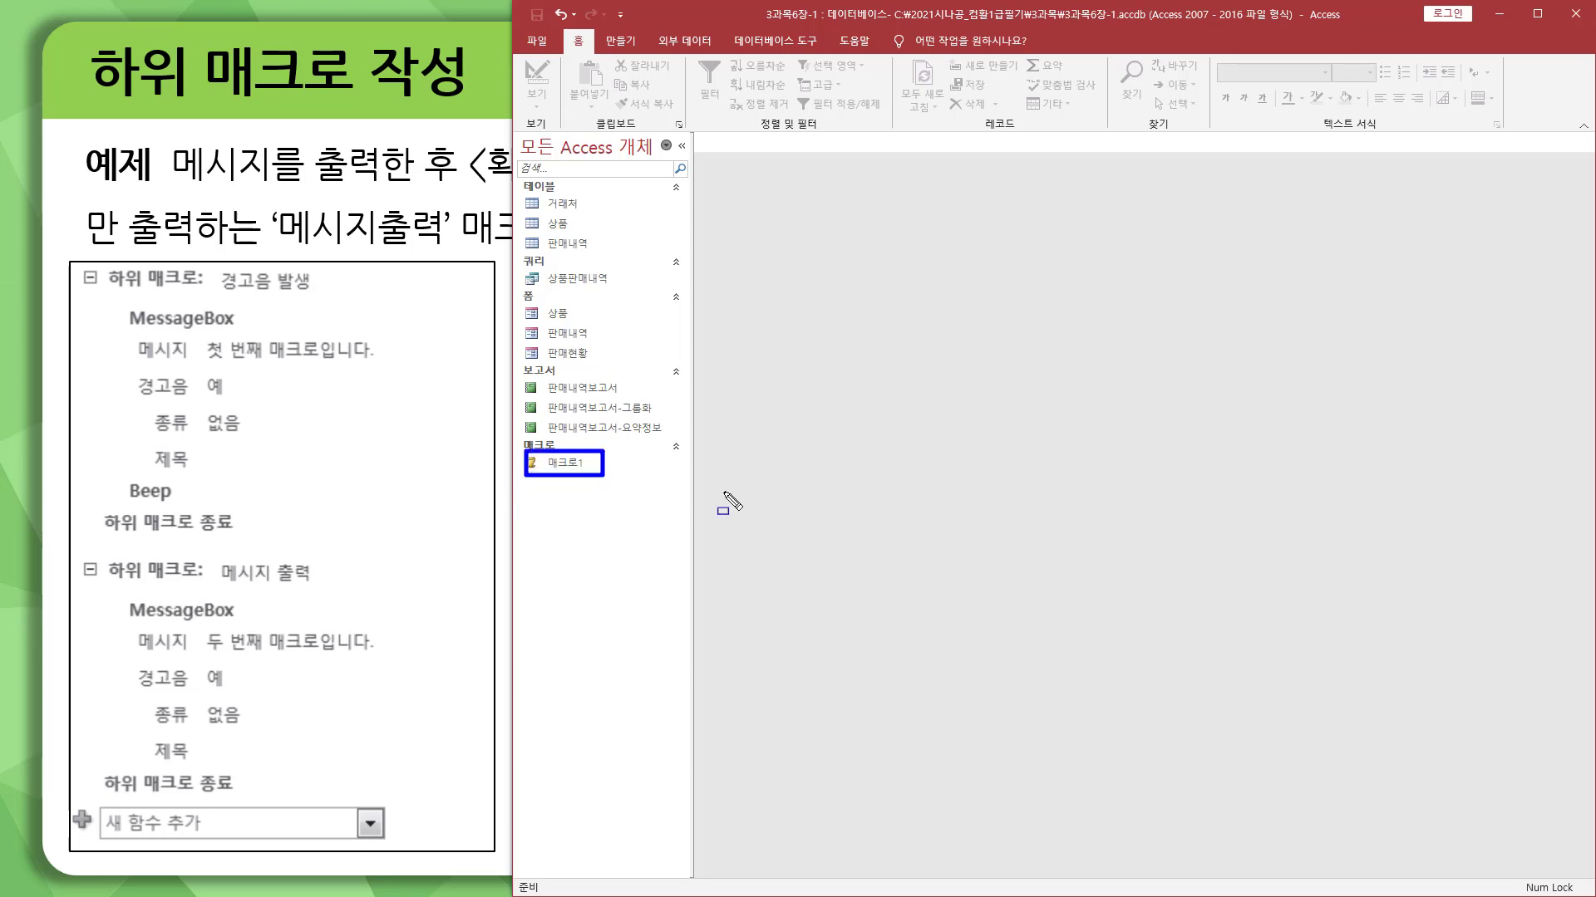
left_click(632, 466)
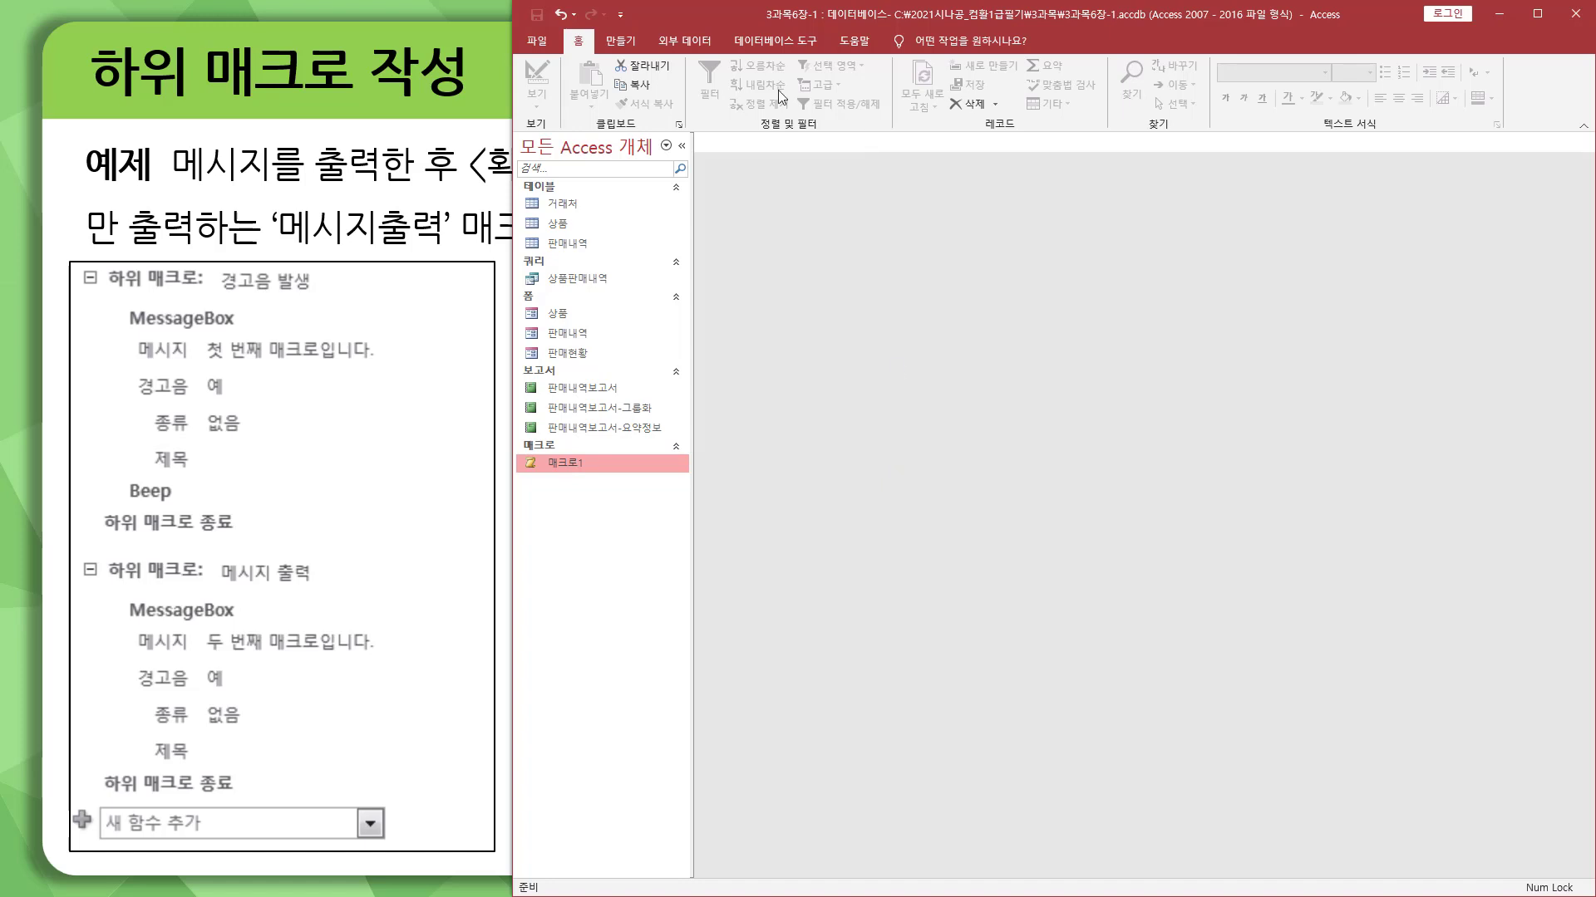
left_click(778, 43)
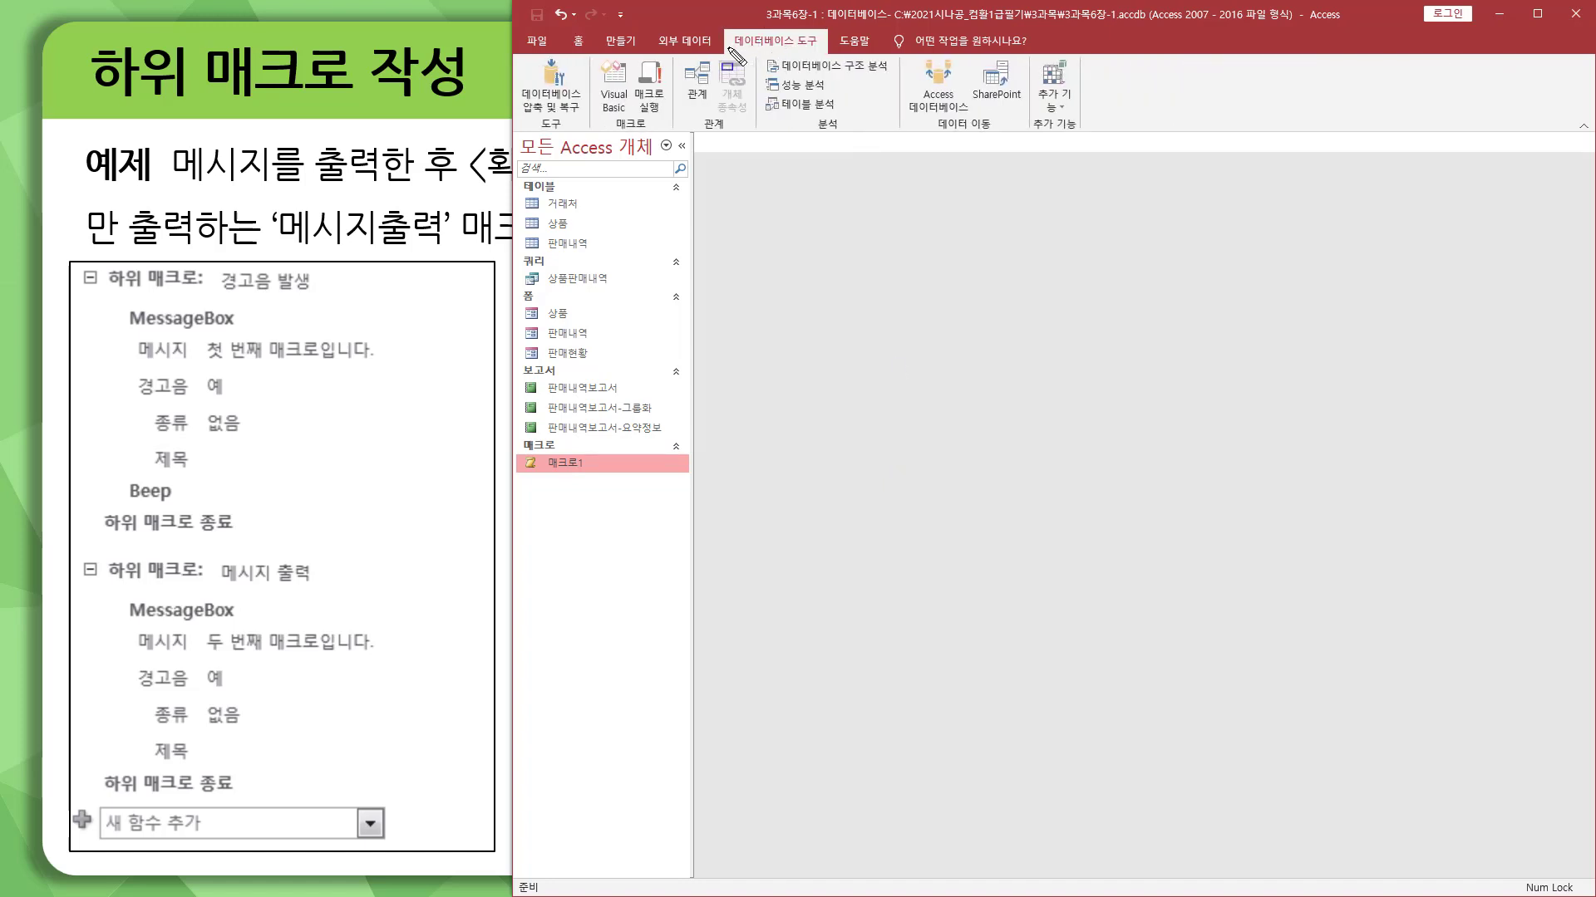
left_click_drag(727, 50, 828, 50)
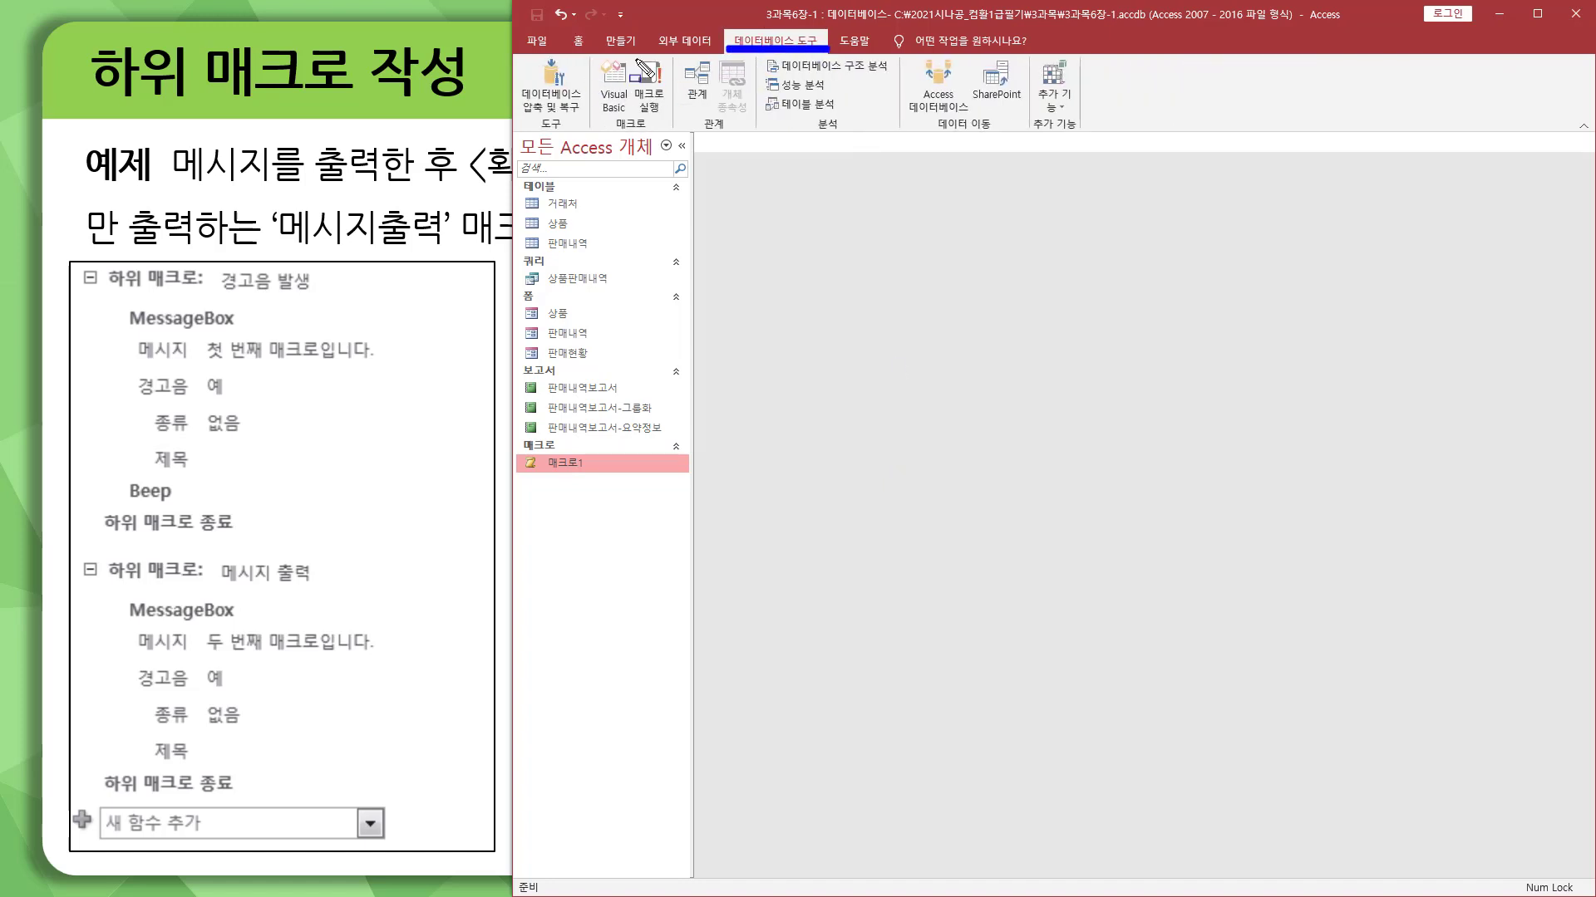
left_click_drag(634, 56, 671, 123)
key("Escape")
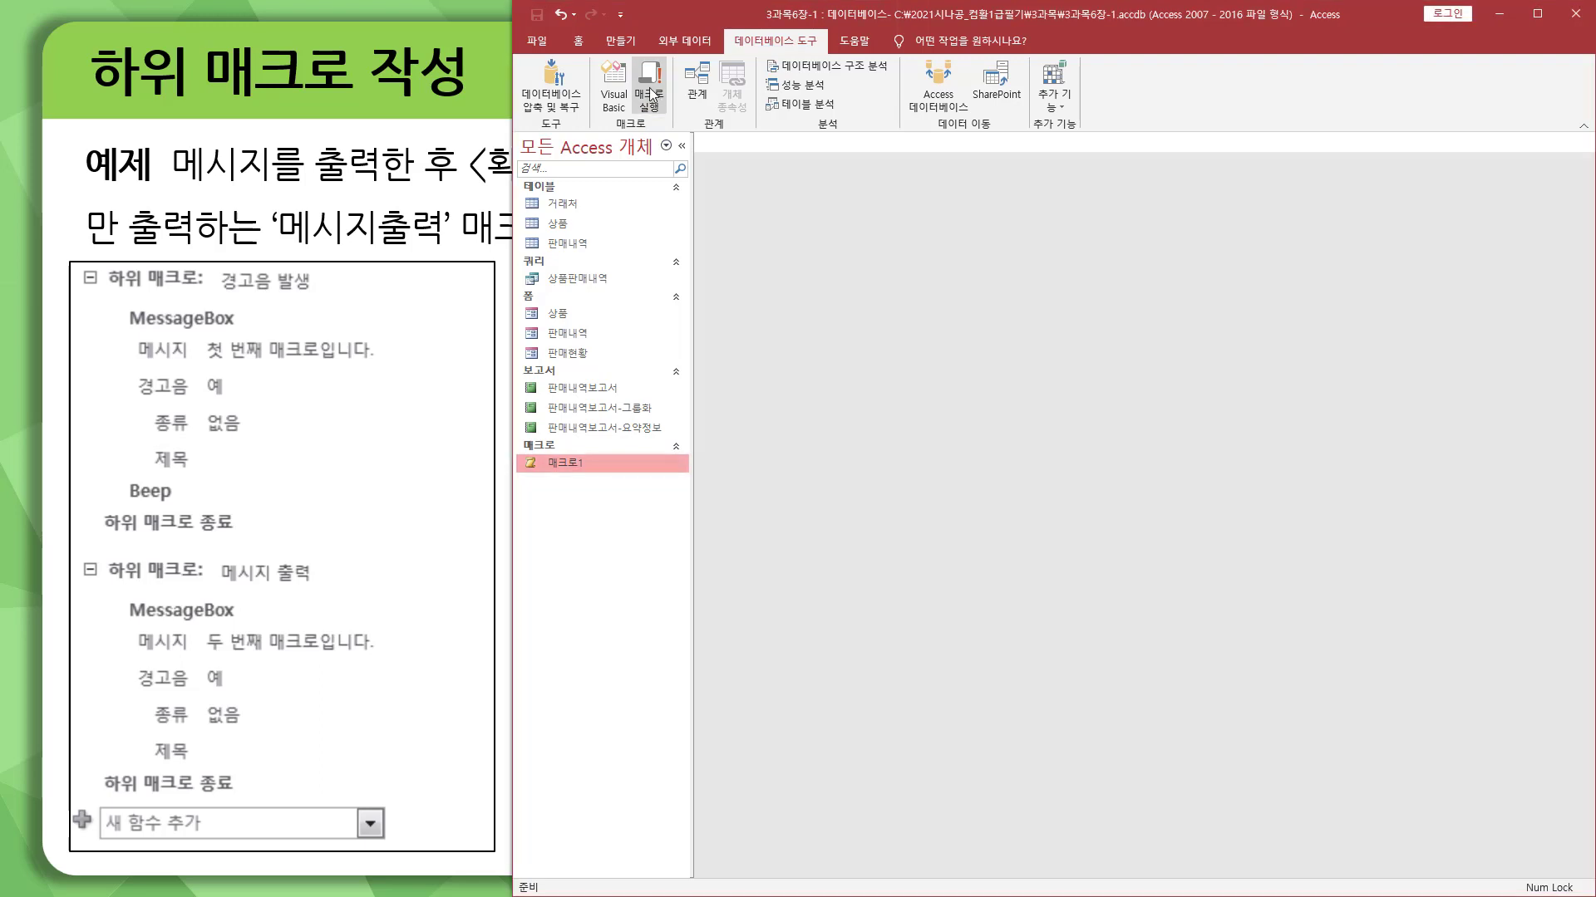
left_click(650, 94)
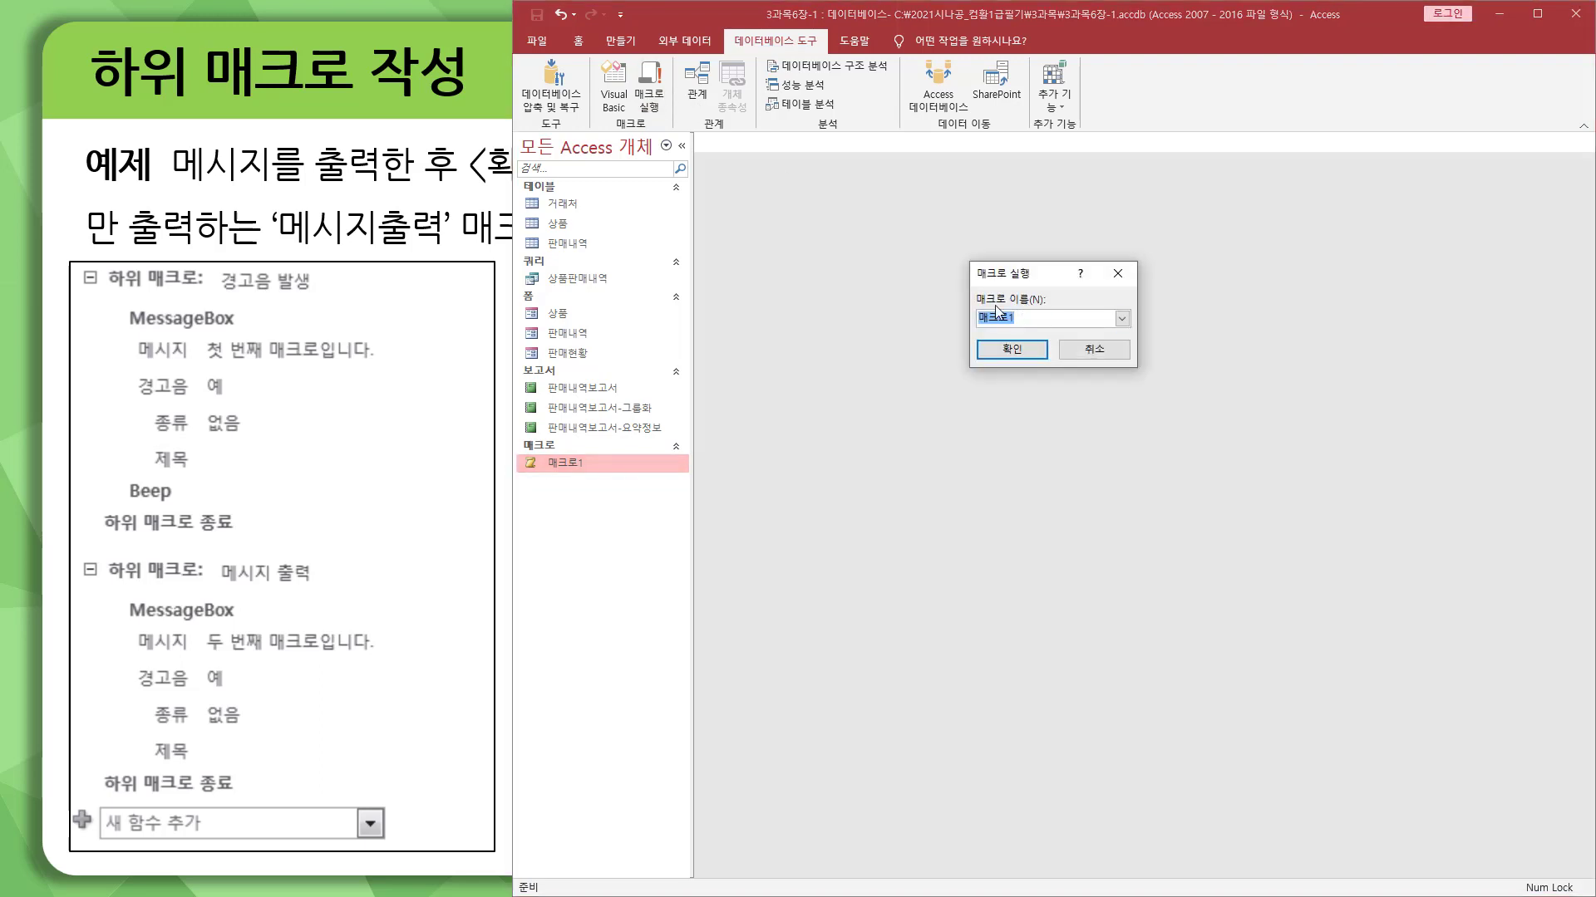
left_click(1121, 319)
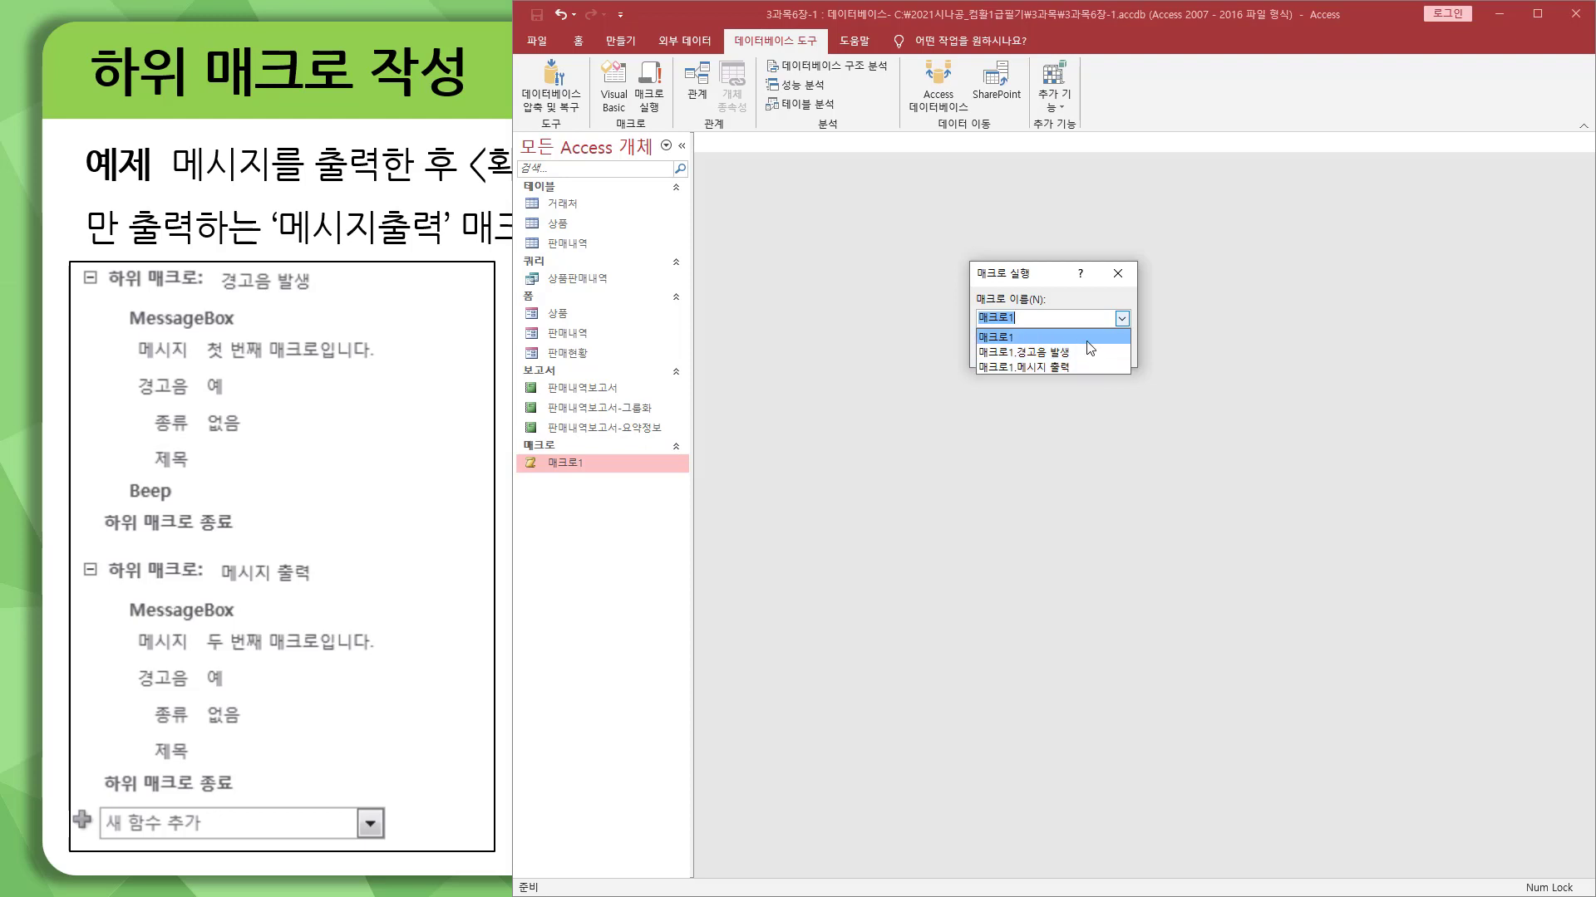
left_click(1011, 337)
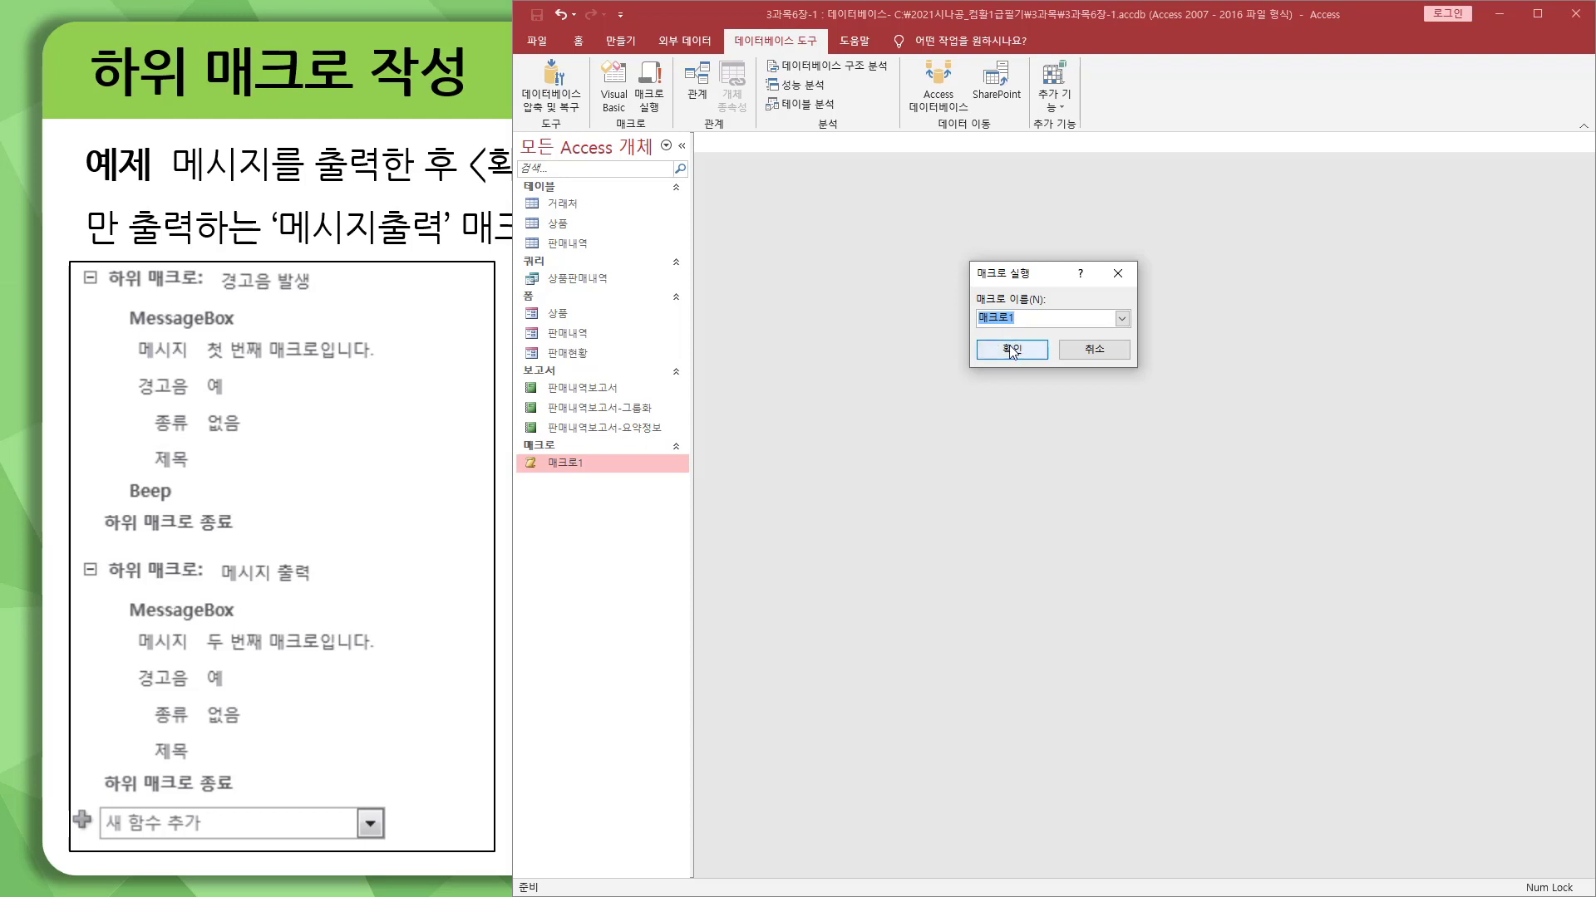
left_click(1011, 350)
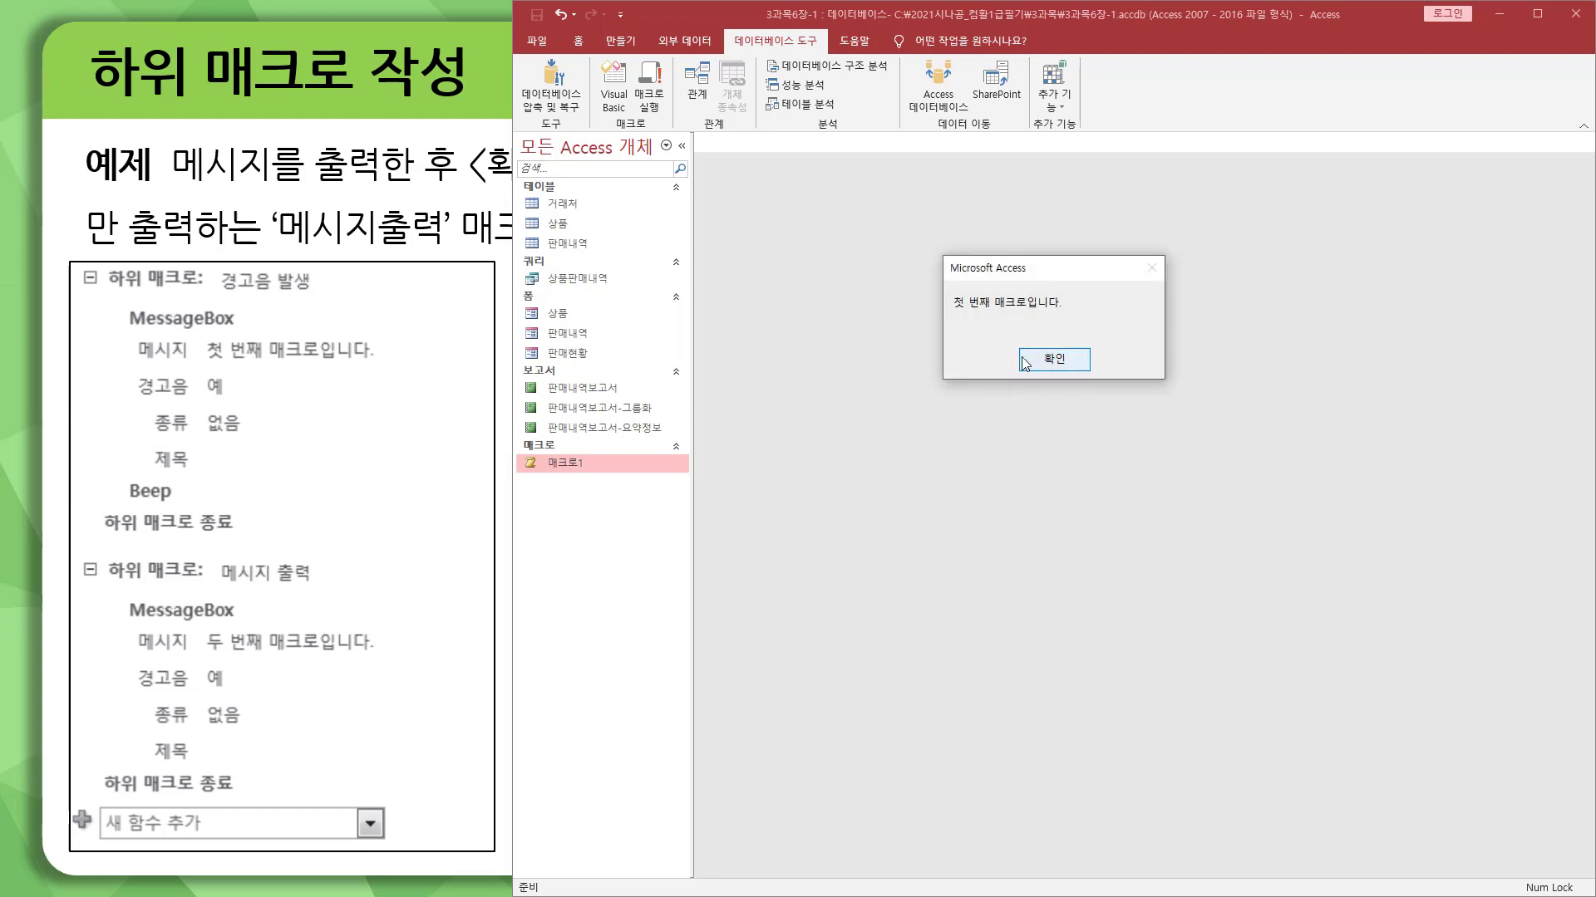
left_click(1037, 359)
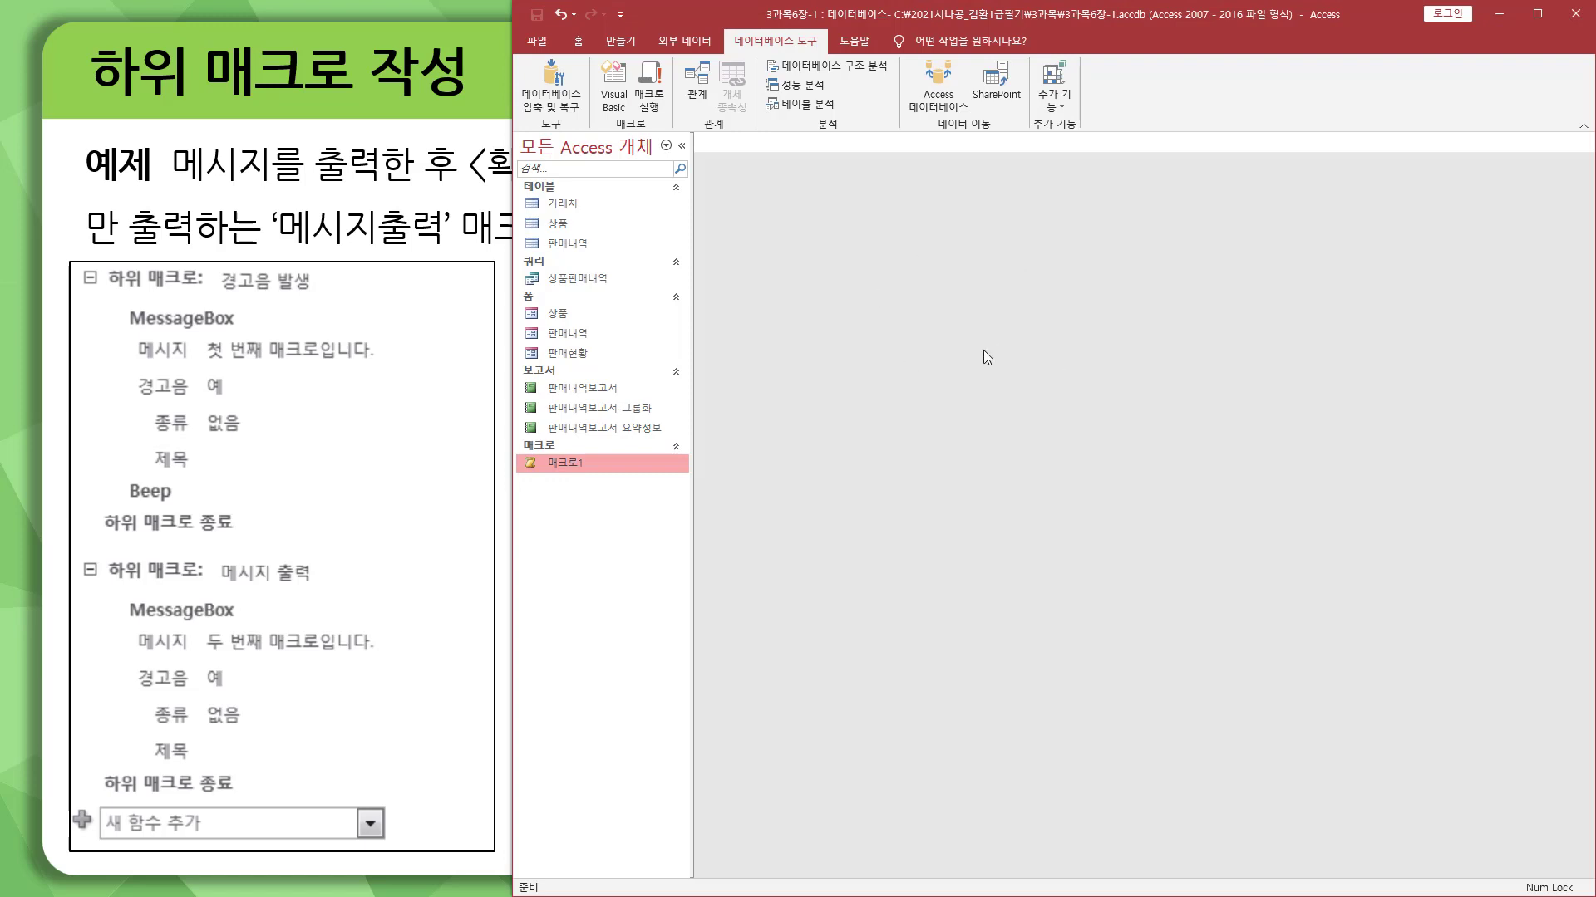
Step: Run only the submacro 매크로1.메시지 출력 through the macro run dialog and acknowledge its message
left_click(649, 86)
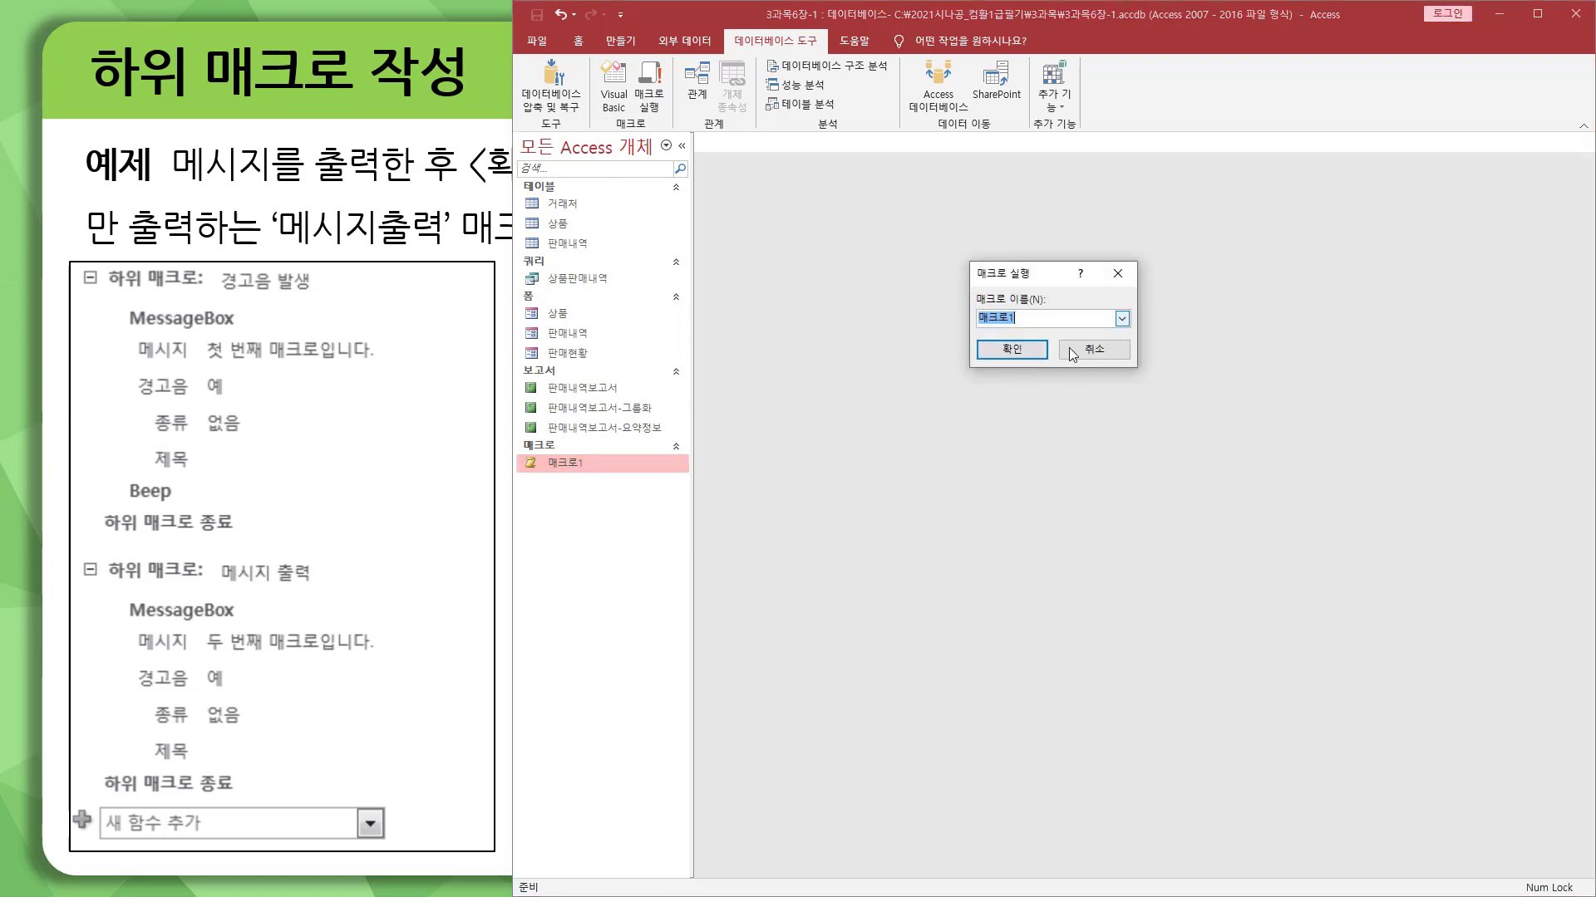
left_click(1122, 319)
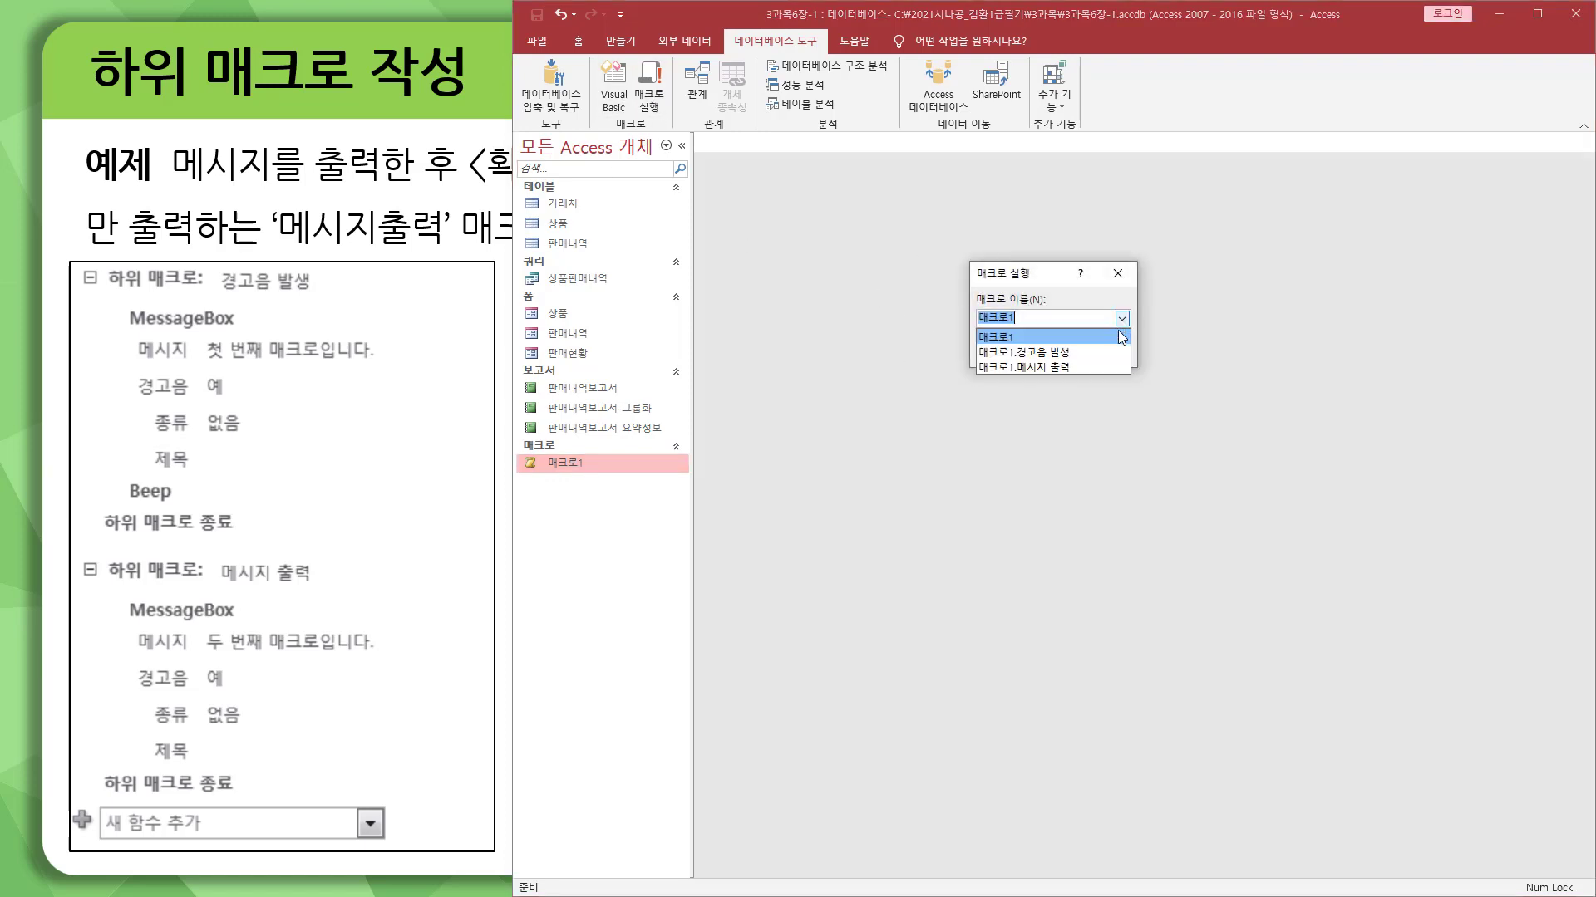
left_click(1074, 367)
left_click(1023, 353)
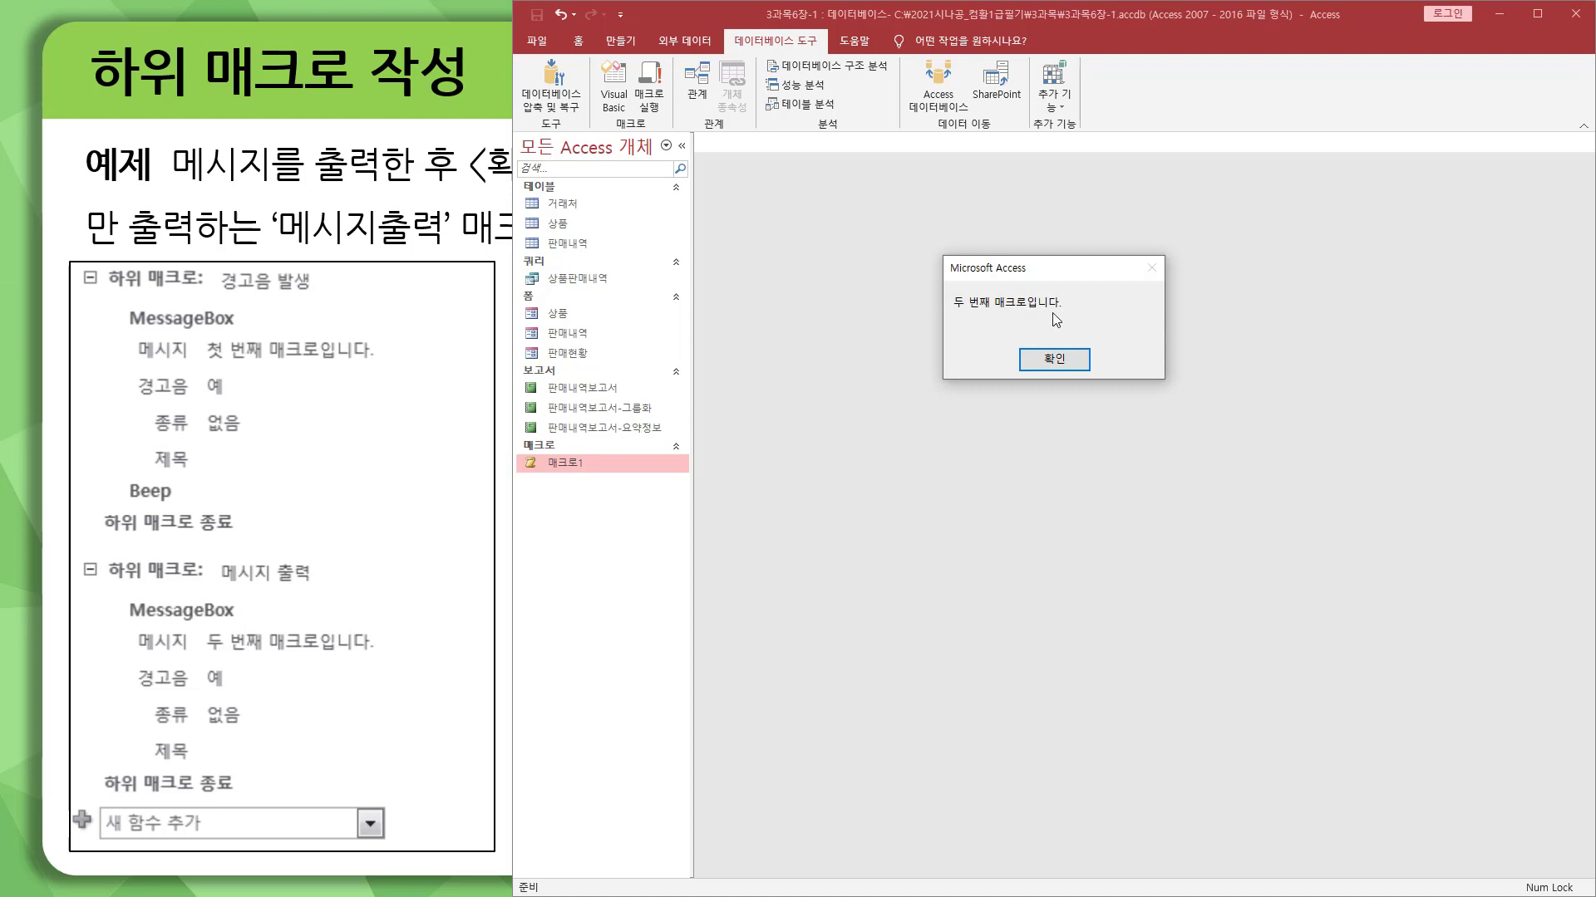
left_click(1063, 364)
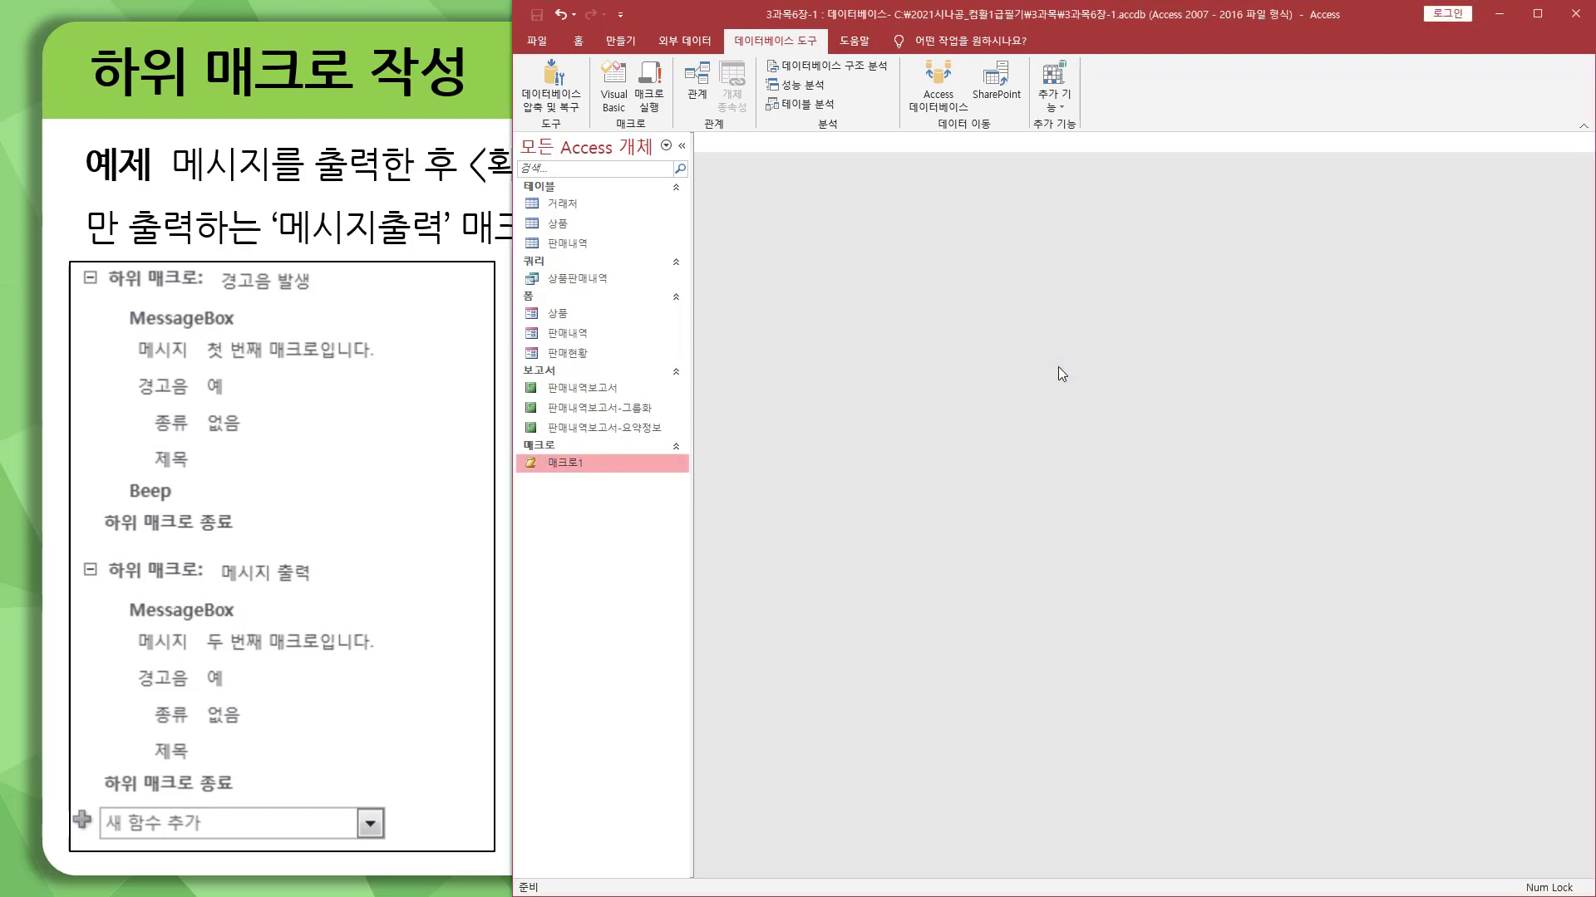
Step: Run the 매크로1.메시지 출력 submacro once more and close the message box it displays
left_click(649, 83)
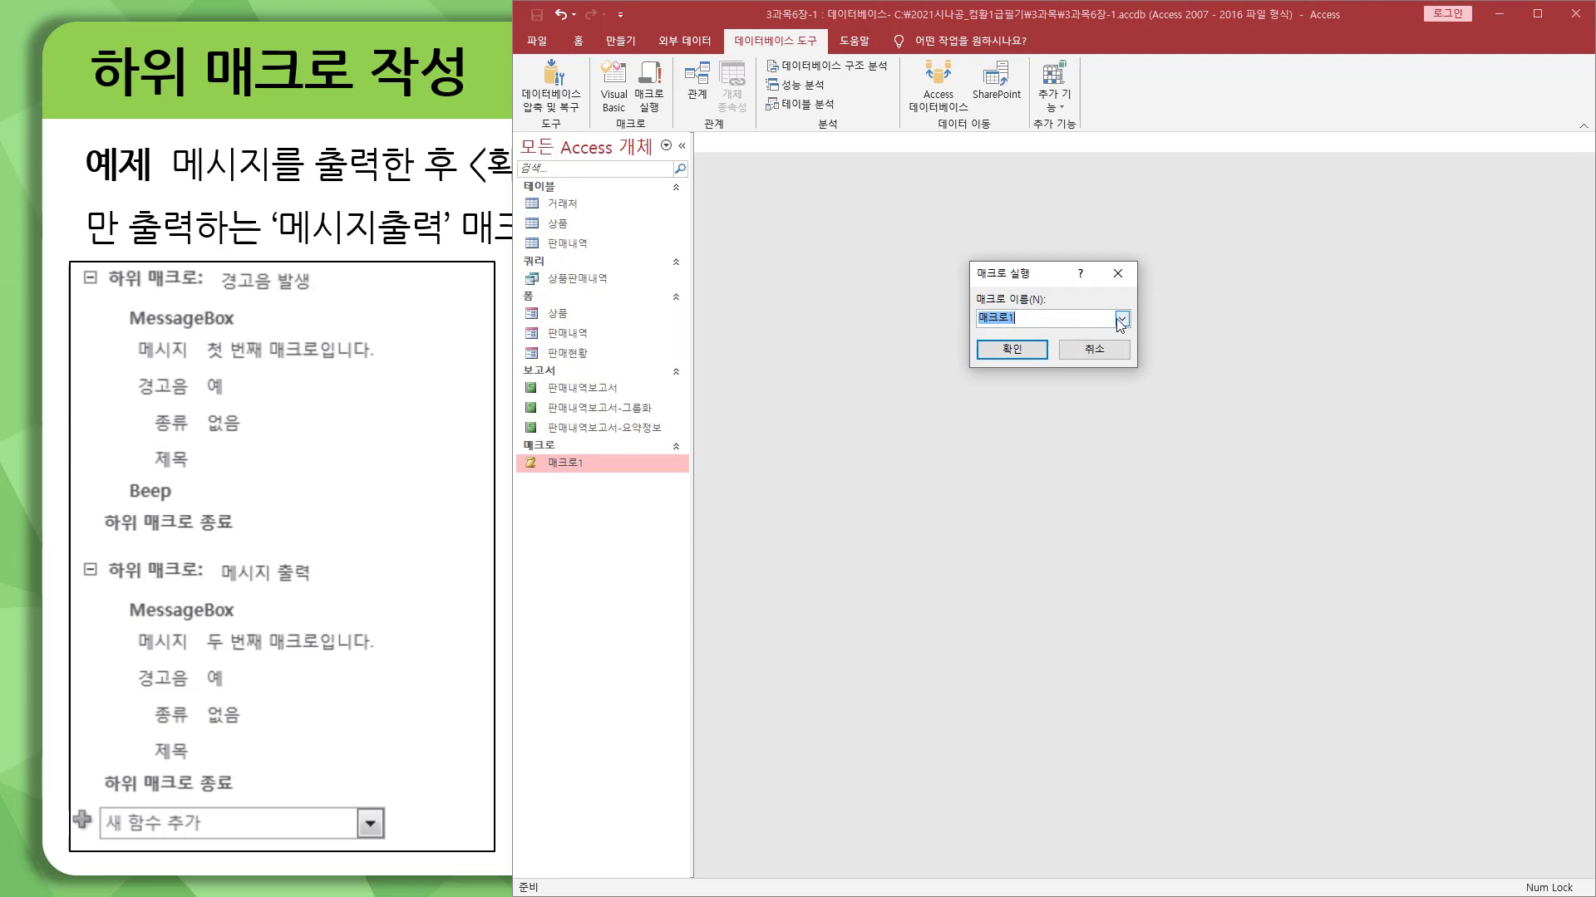
left_click(1022, 321)
left_click(1122, 319)
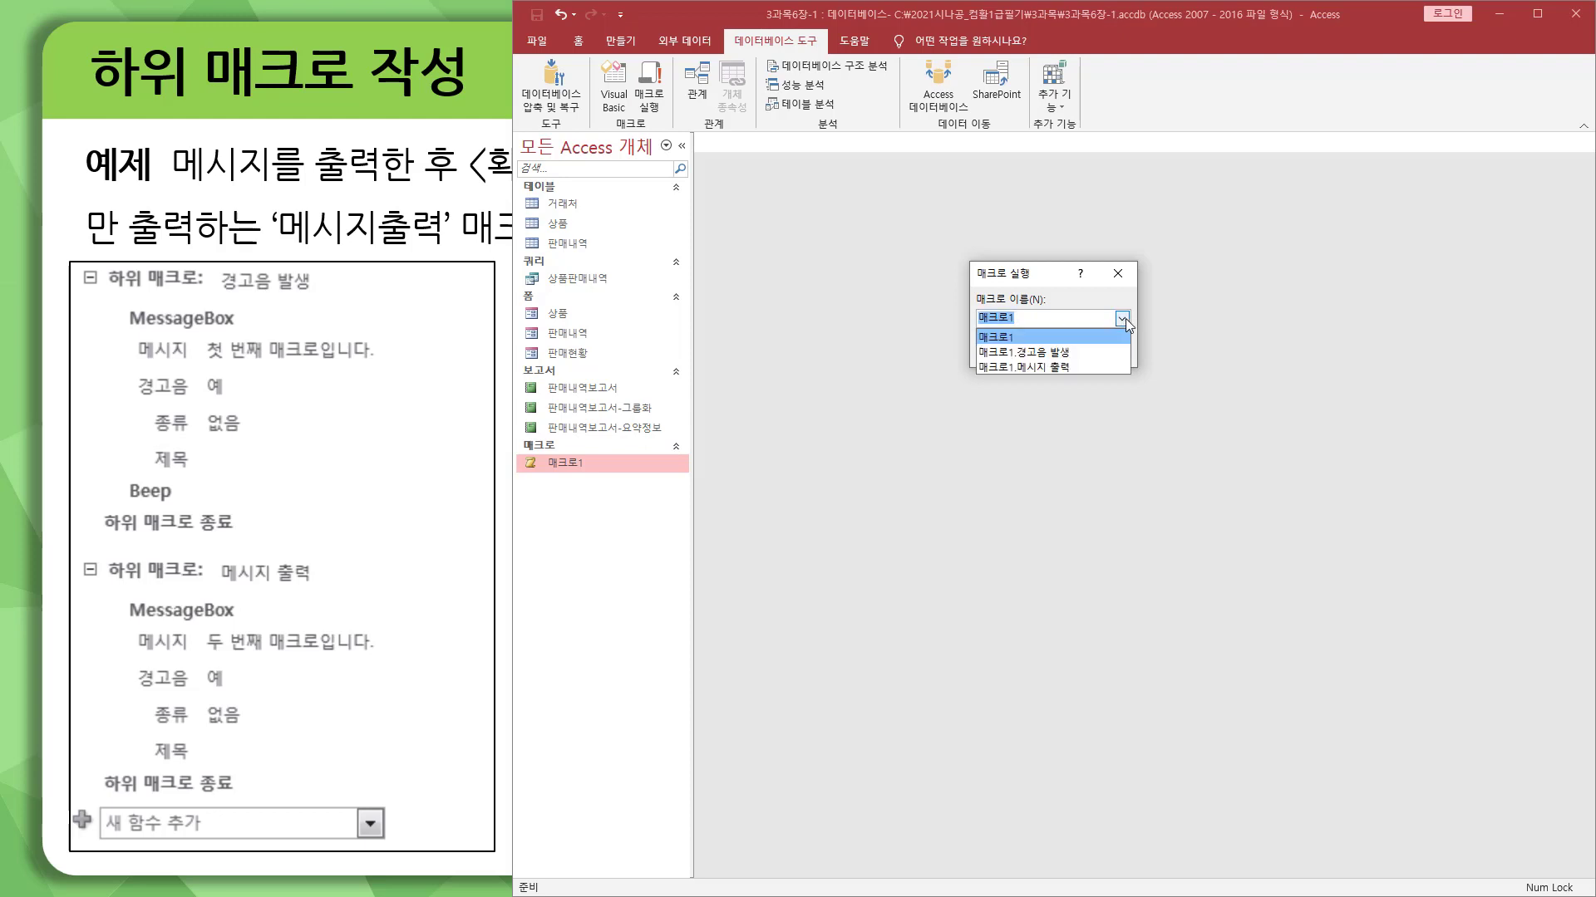
left_click(1047, 366)
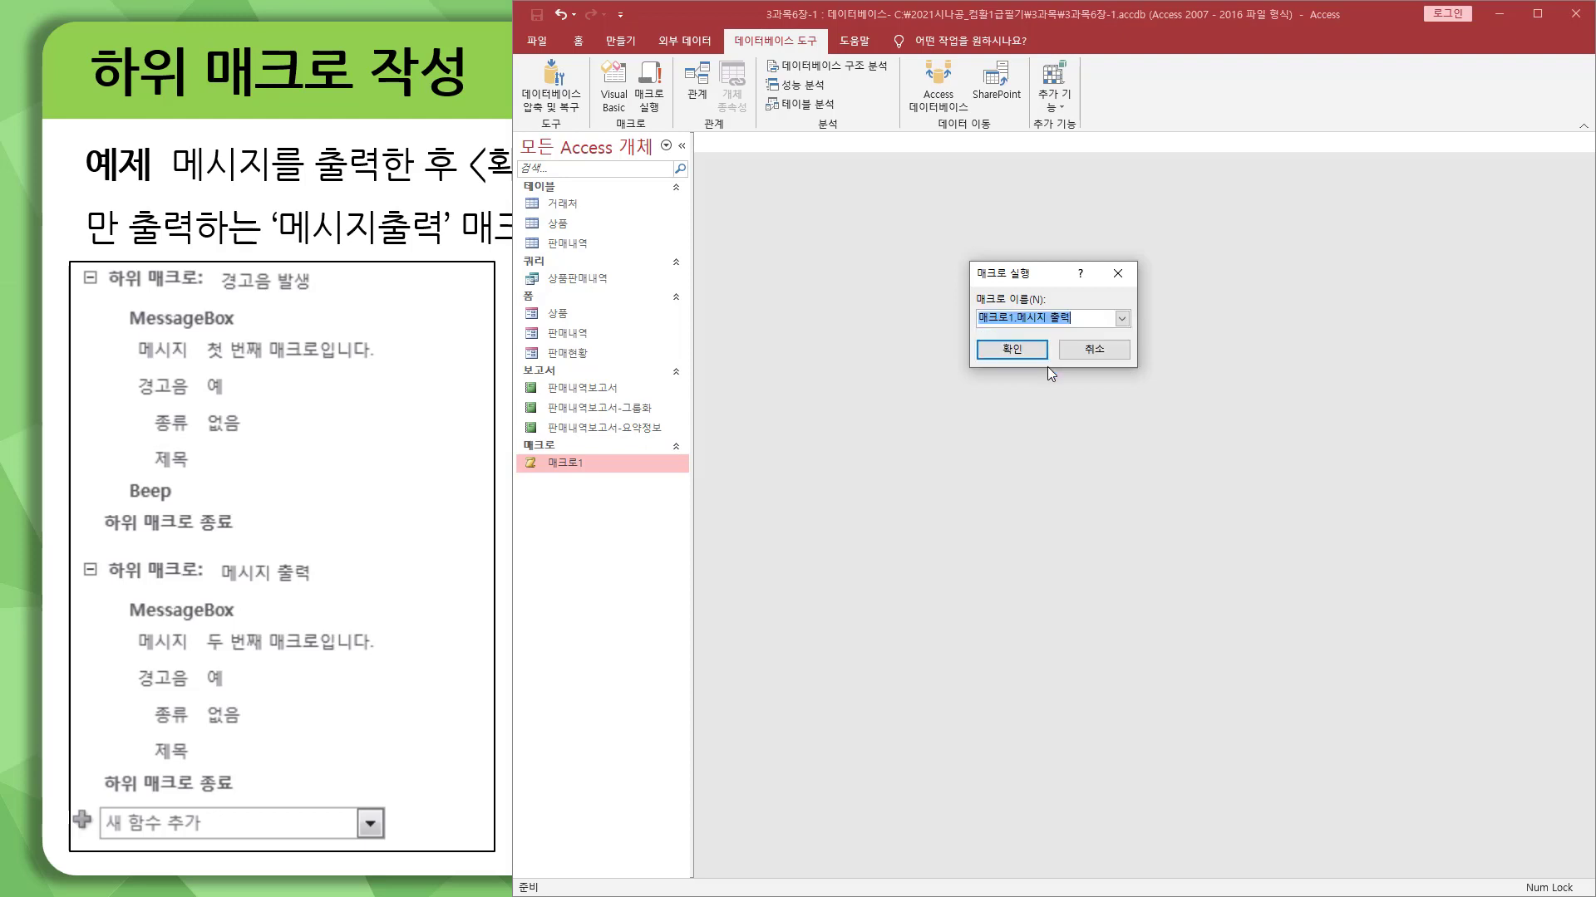
left_click(1021, 353)
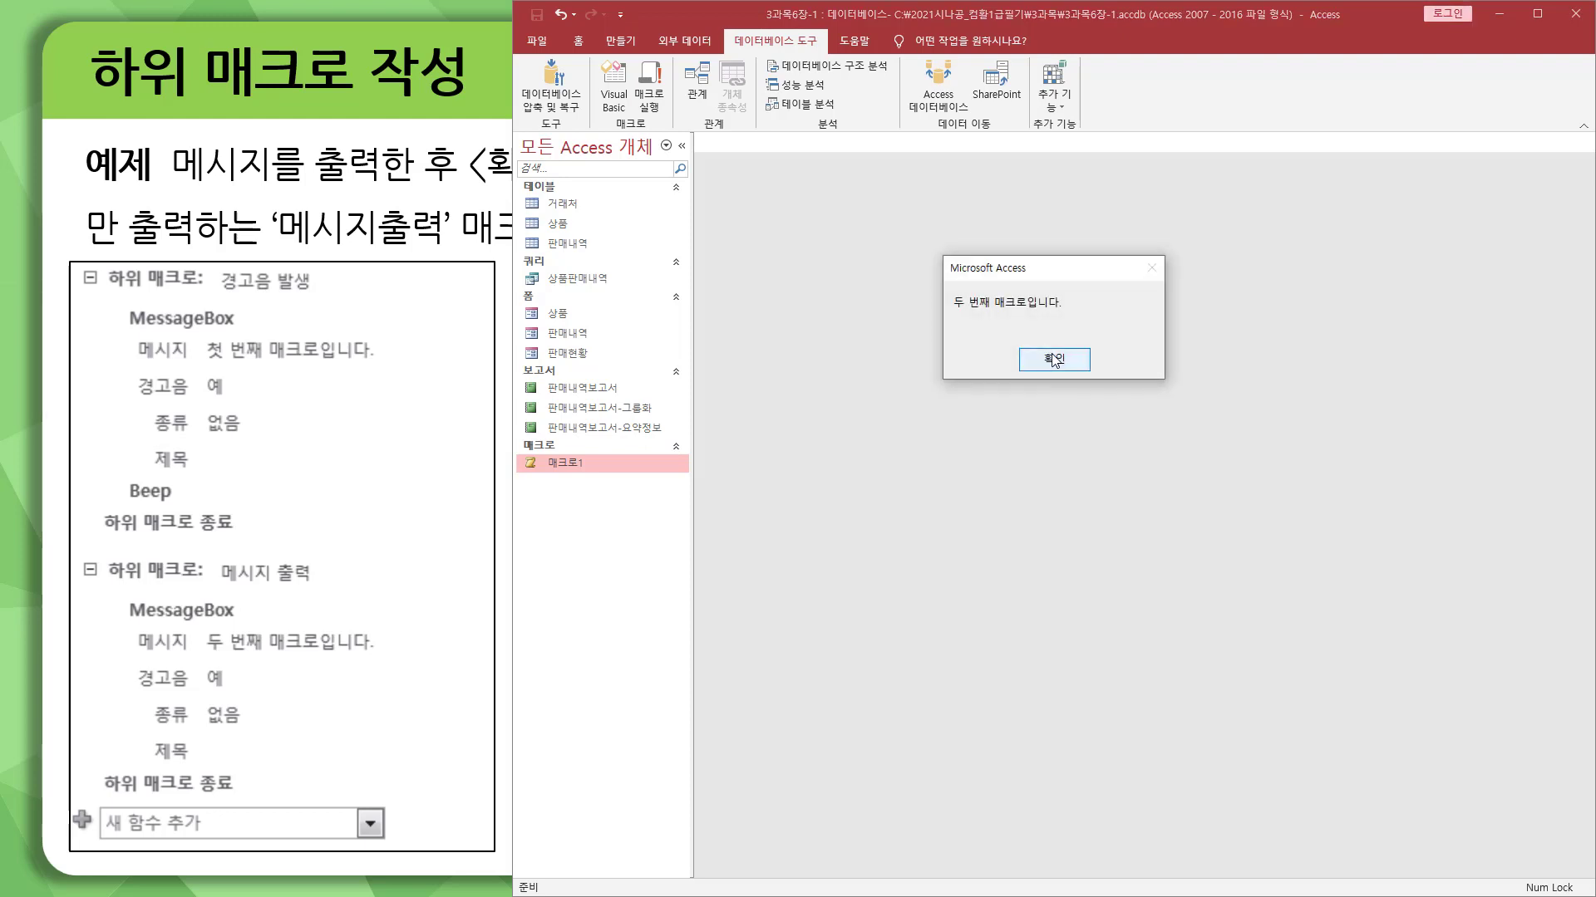
left_click(1054, 360)
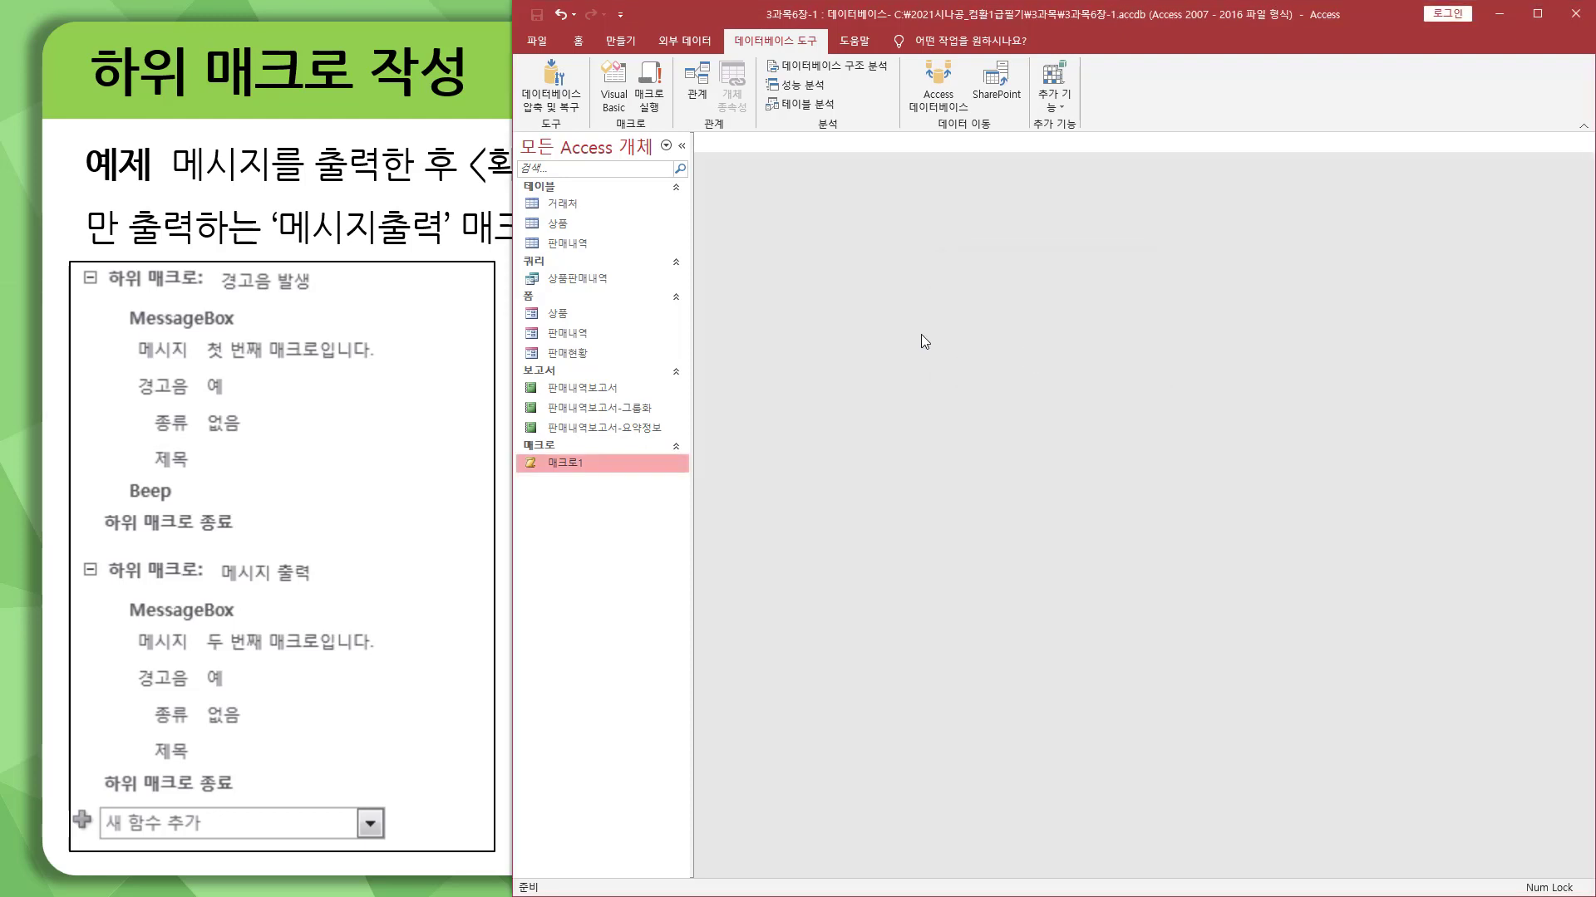